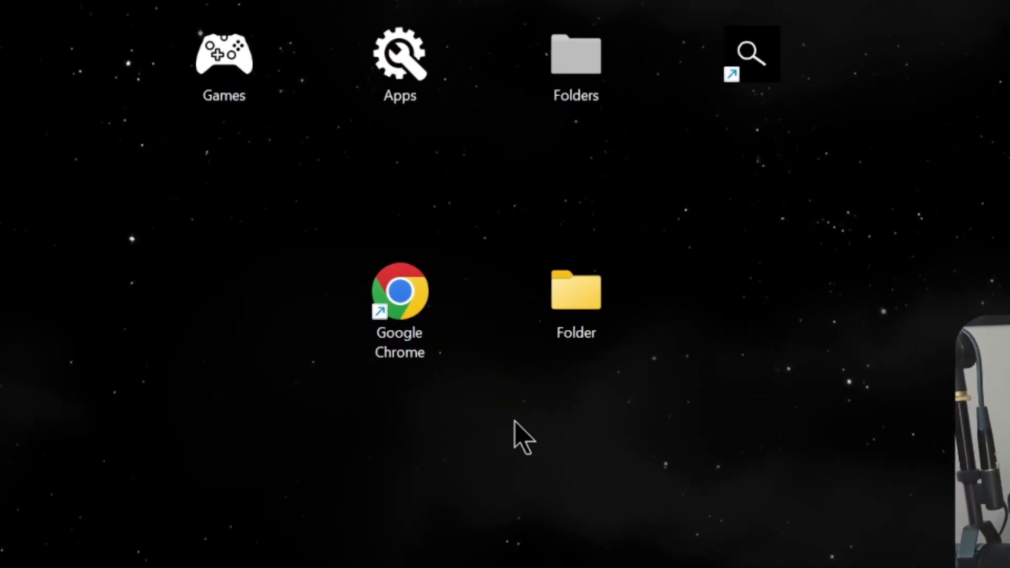
# - Nudge the Google Chrome shortcut to the left, away from Apps, and clear the desktop selection
pyautogui.click(424, 290)
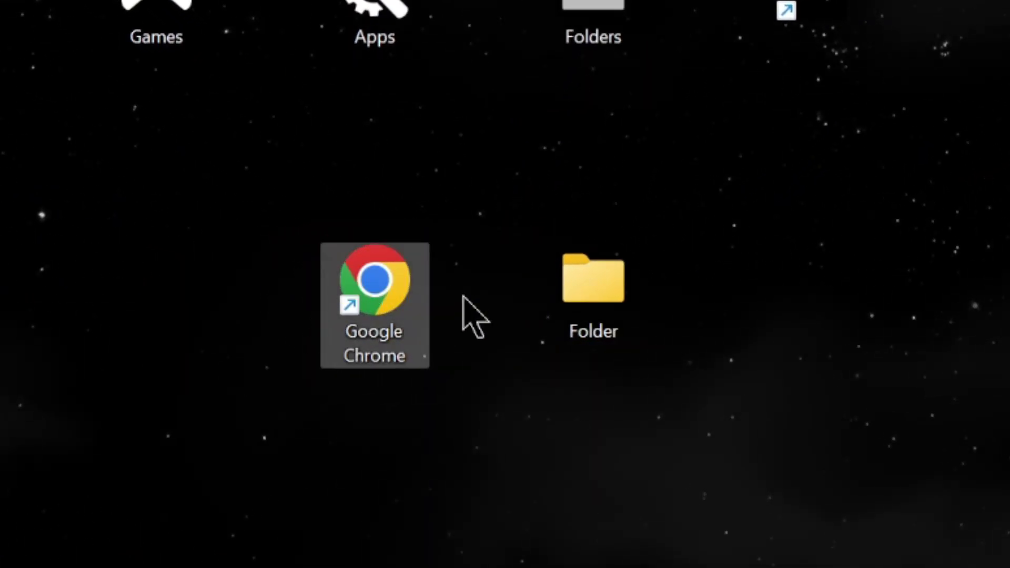
pyautogui.moveTo(375, 295); pyautogui.dragTo(263, 294)
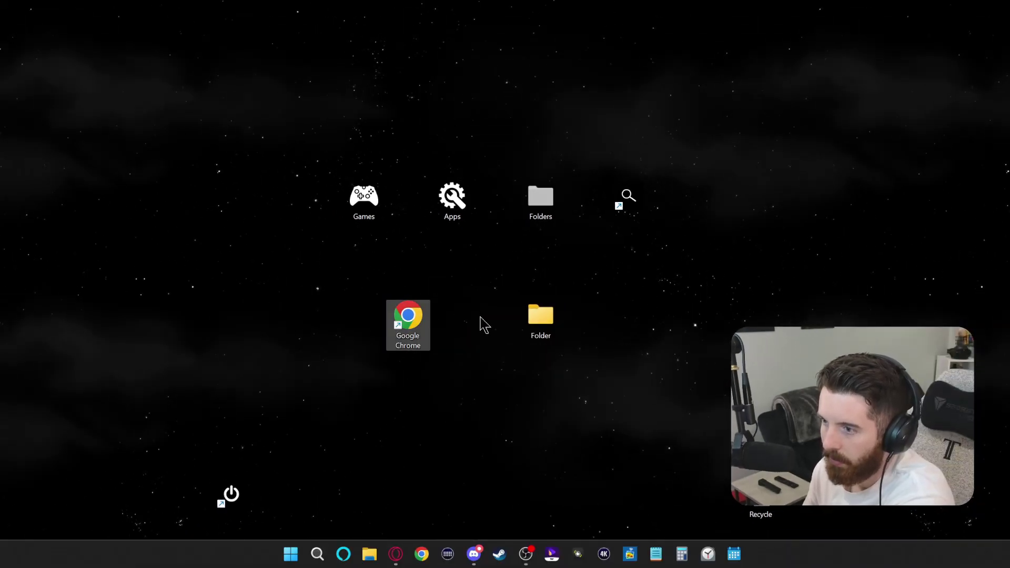
pyautogui.click(539, 316)
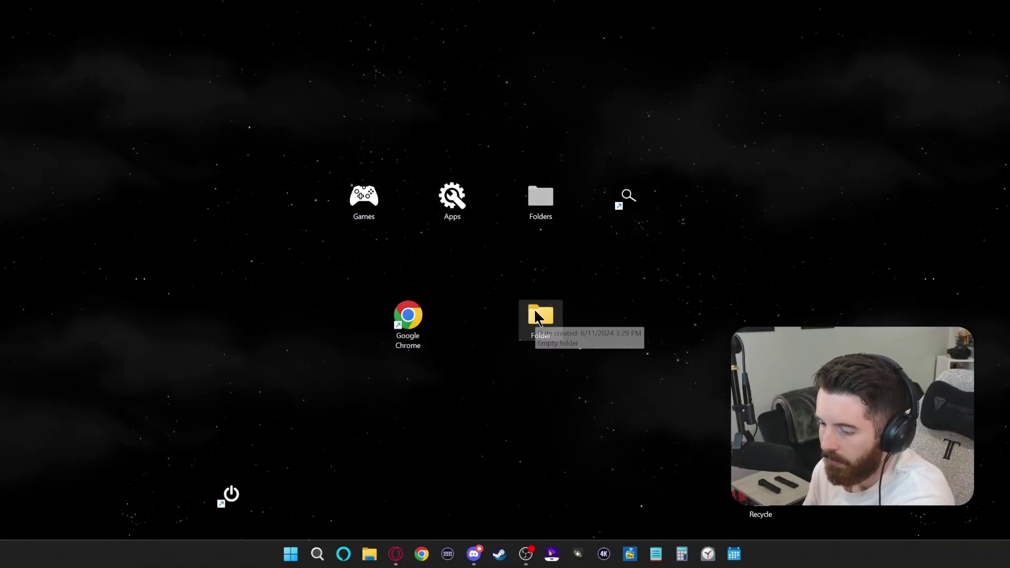
pyautogui.click(451, 320)
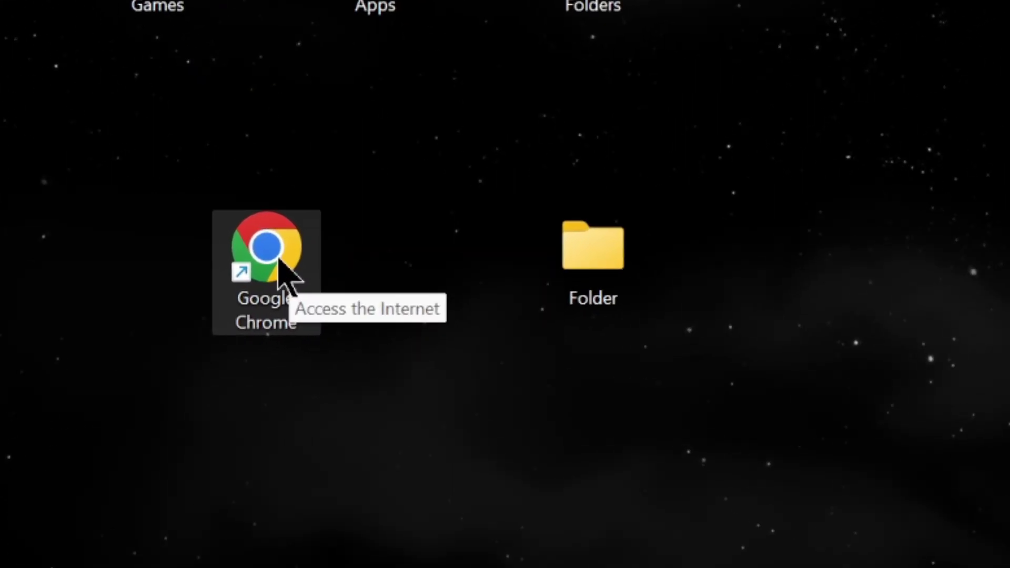
# - Open the Chrome shortcut's Properties, view its Change Icon picker, then cancel back to the Shortcut tab
pyautogui.rightClick(280, 261)
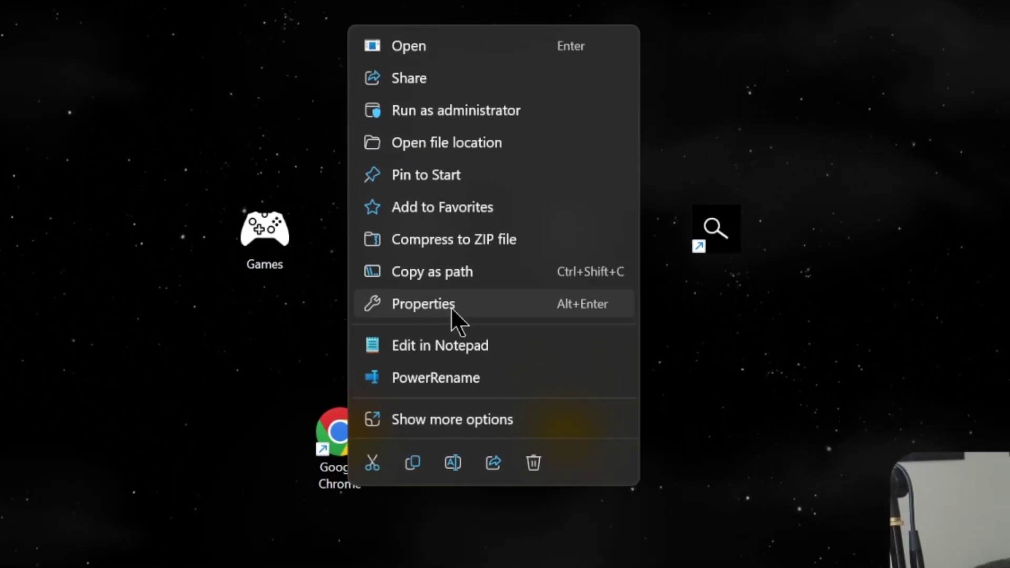
pyautogui.click(460, 416)
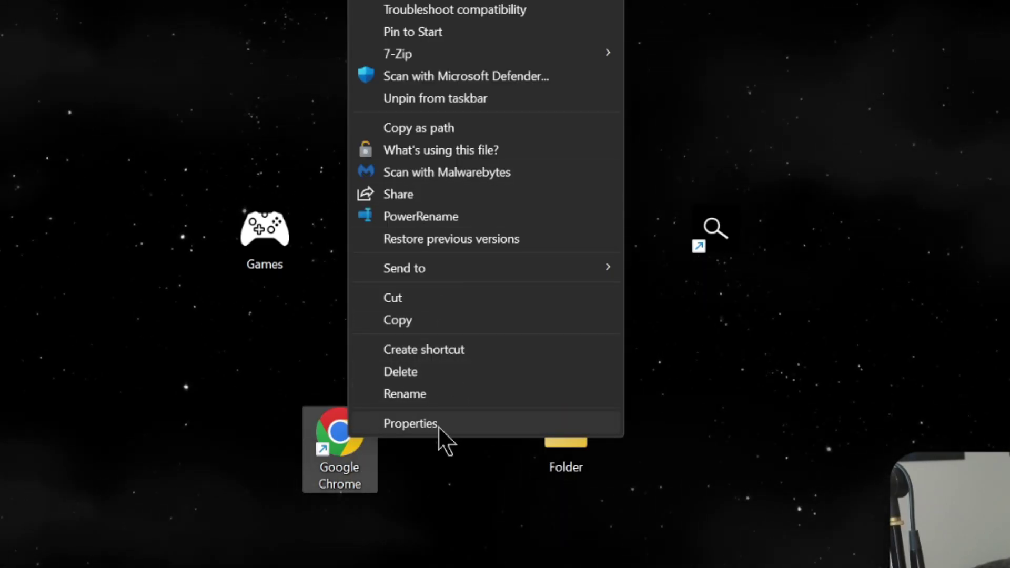
pyautogui.click(438, 426)
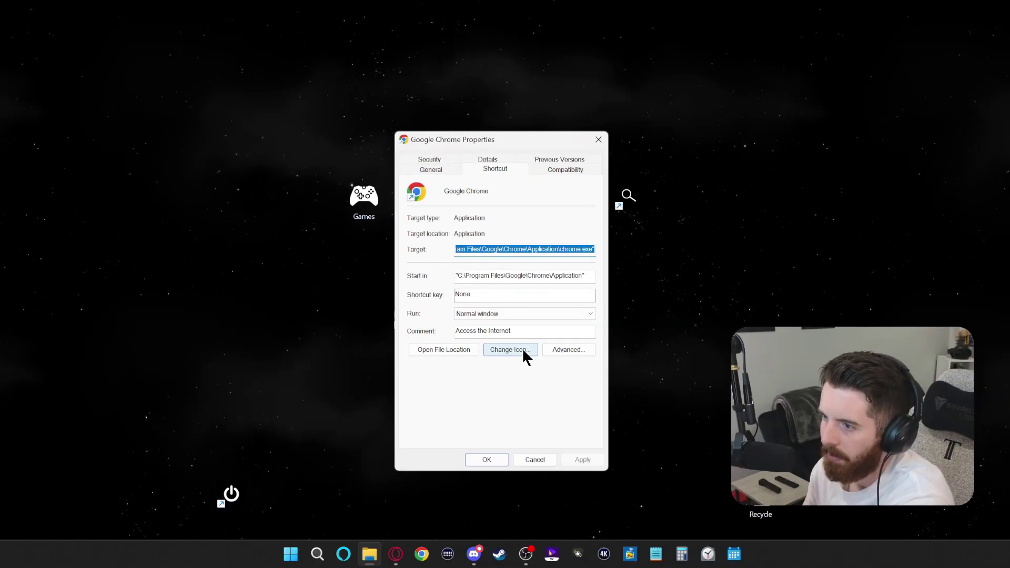
pyautogui.click(524, 351)
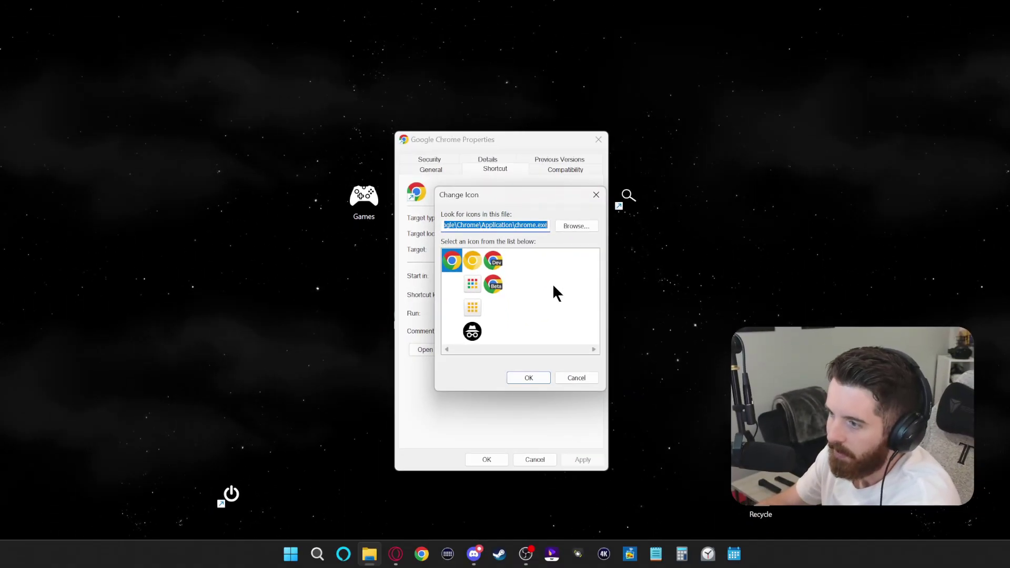
pyautogui.click(573, 378)
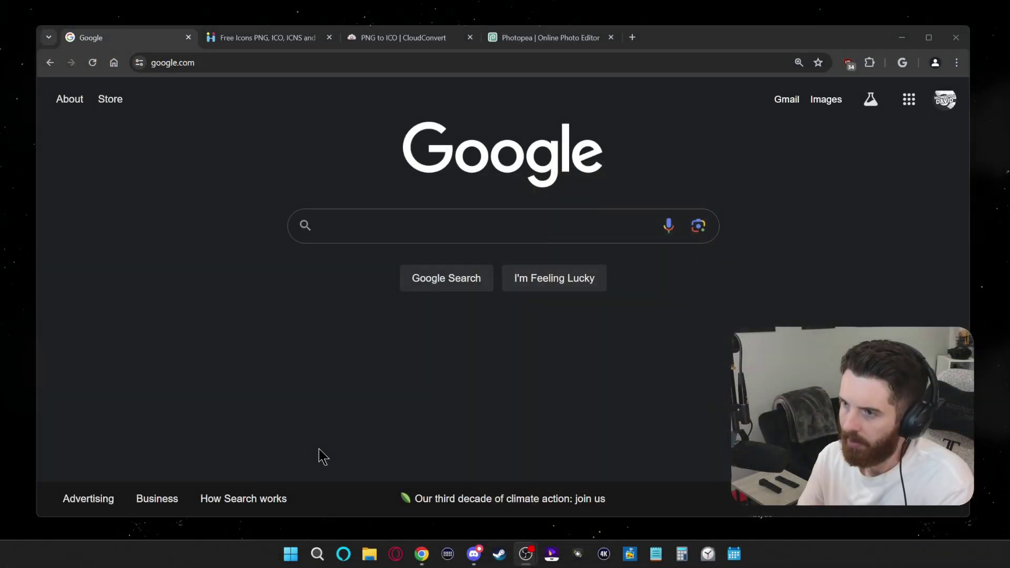
# - Search Google Images for 'google logo png' and preview the Pngtree Google logo result
pyautogui.click(369, 226)
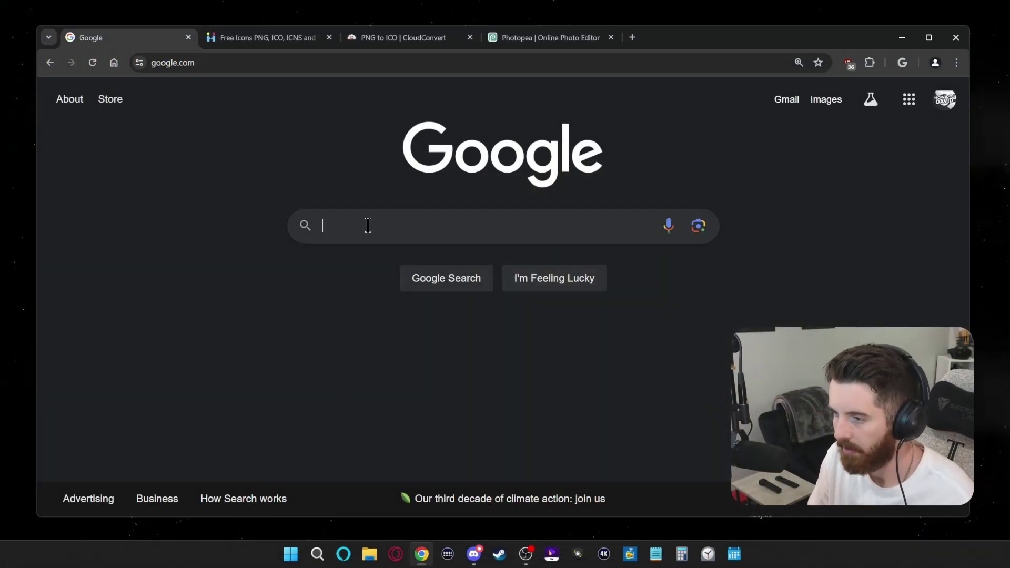
pyautogui.write('google logo png')
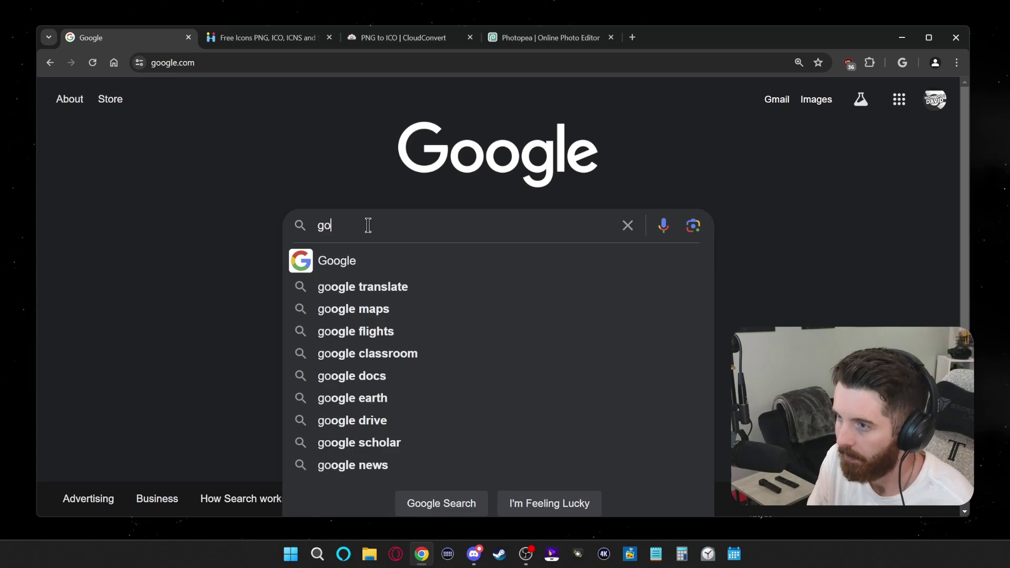
pyautogui.press('Return')
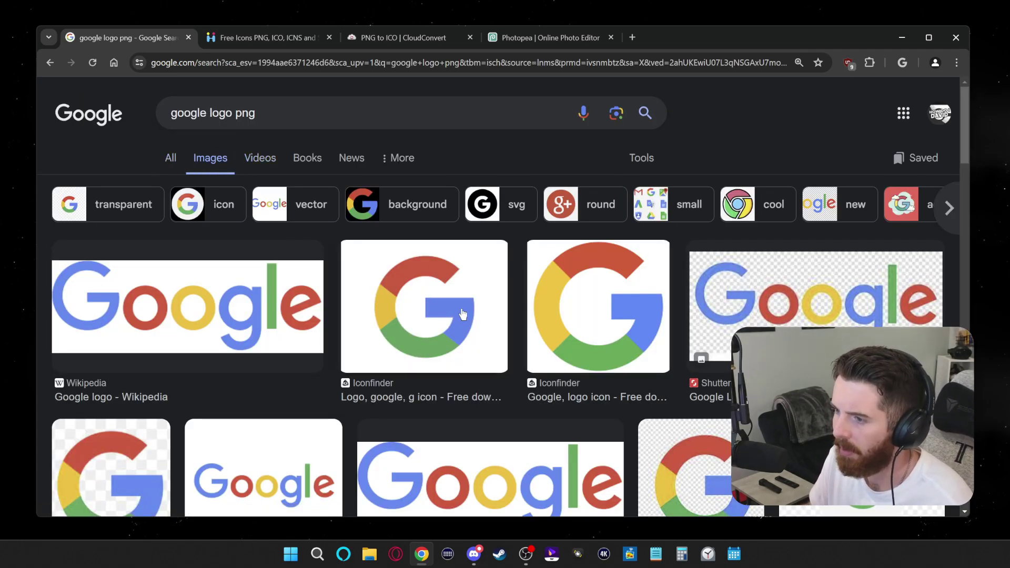
pyautogui.click(600, 303)
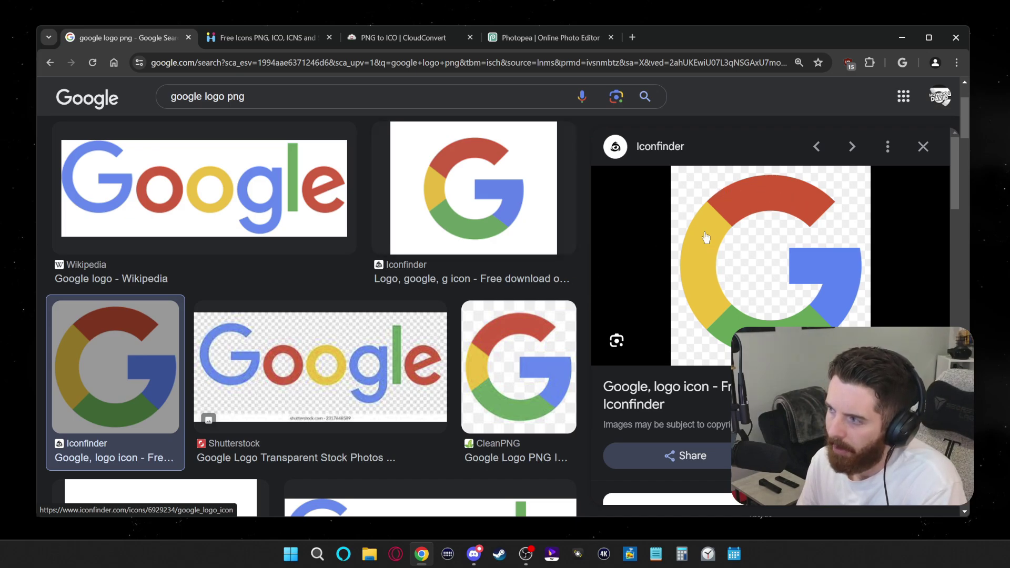
pyautogui.scroll(2, 589, 239)
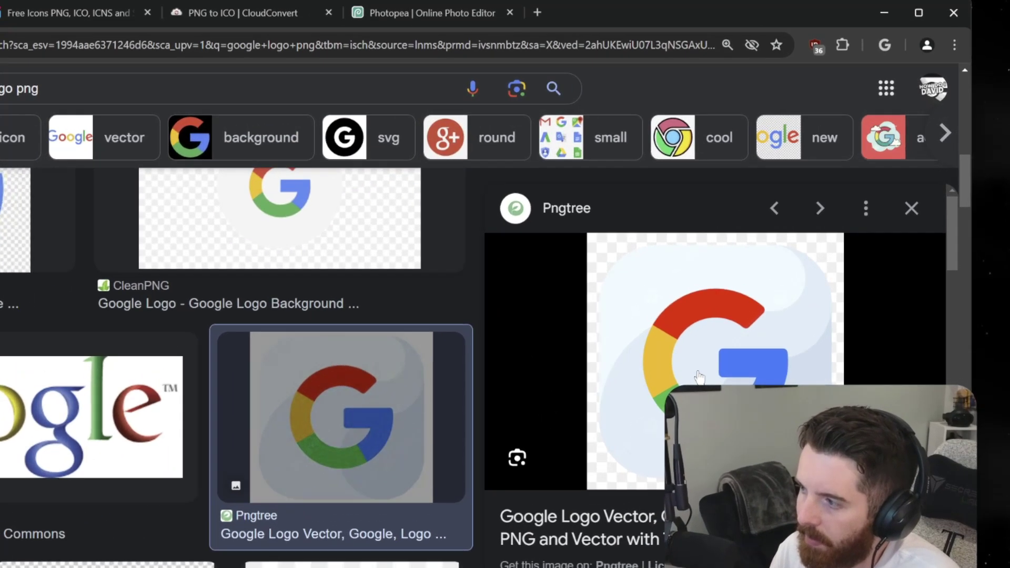
# - Save the Pngtree Google logo PNG into Downloads and switch to CloudConvert's PNG to ICO page
pyautogui.rightClick(759, 317)
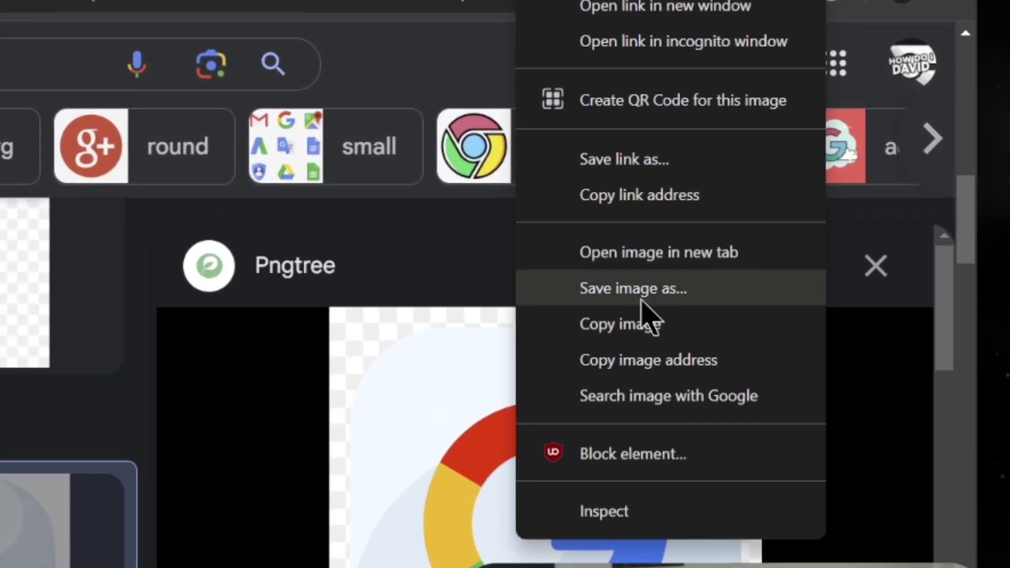
pyautogui.click(641, 295)
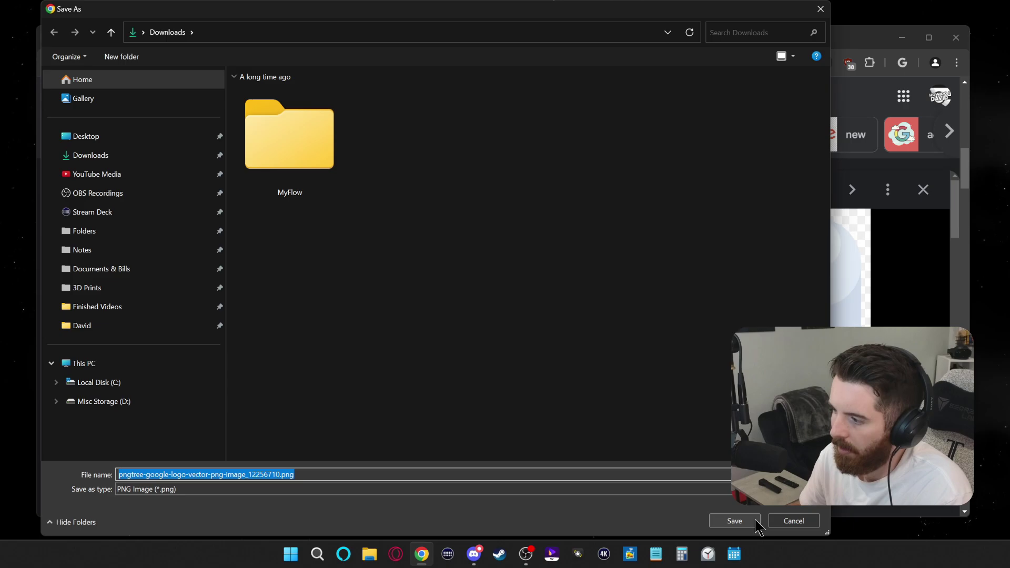
pyautogui.click(756, 521)
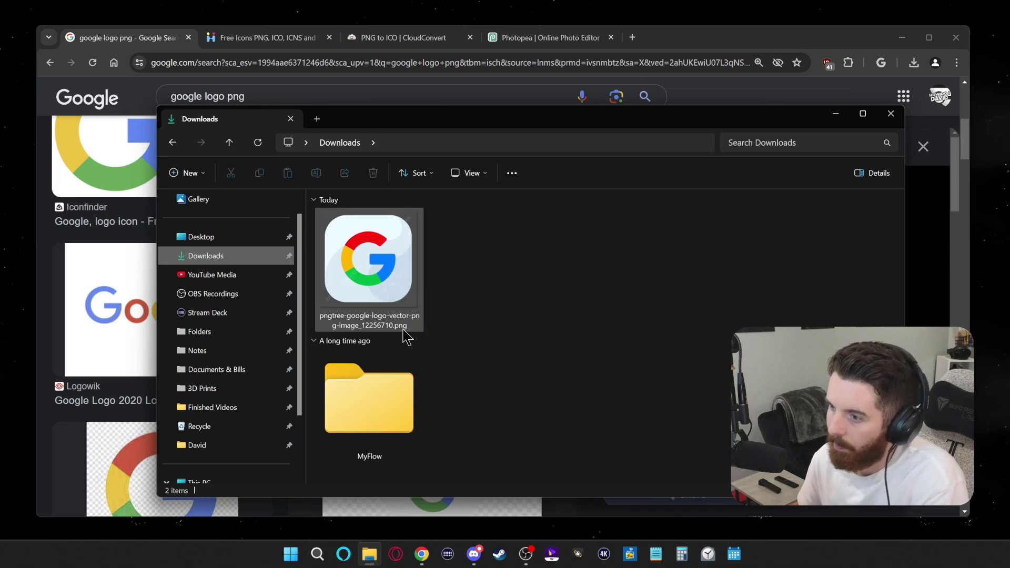
pyautogui.click(679, 50)
pyautogui.click(449, 48)
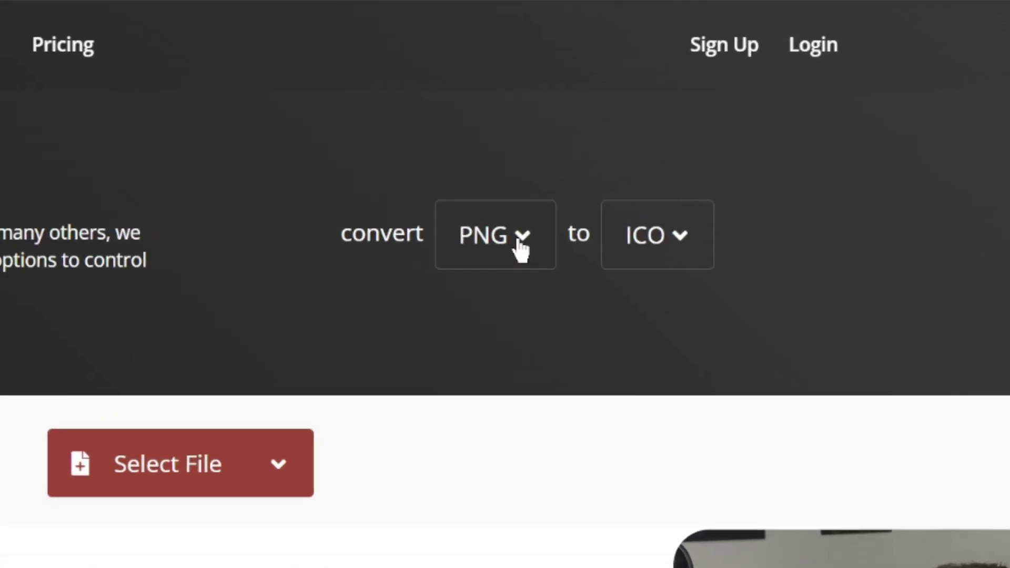
# - Confirm the PNG and ICO formats and set CloudConvert's output width and height to 512
pyautogui.click(659, 193)
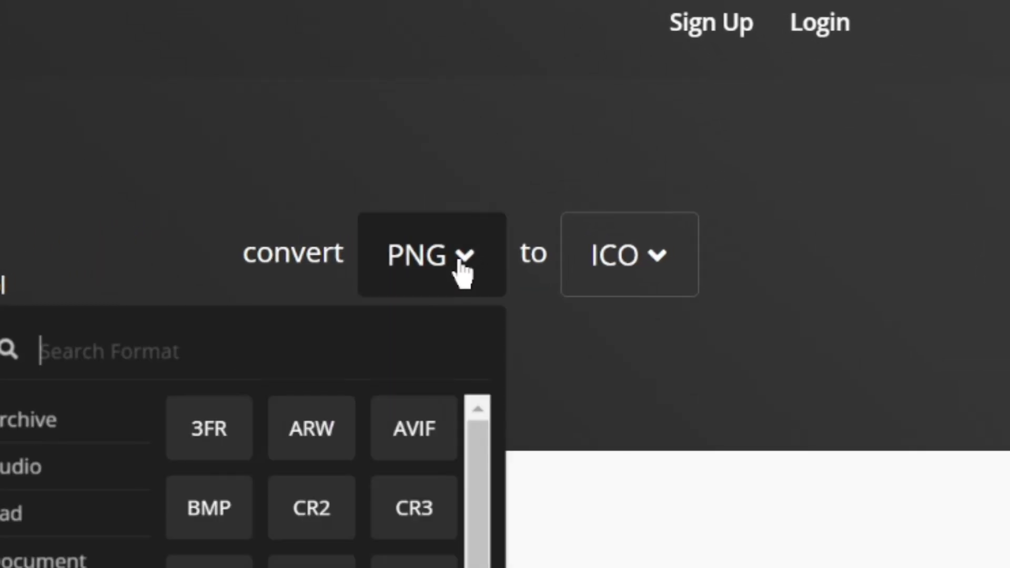
pyautogui.click(454, 279)
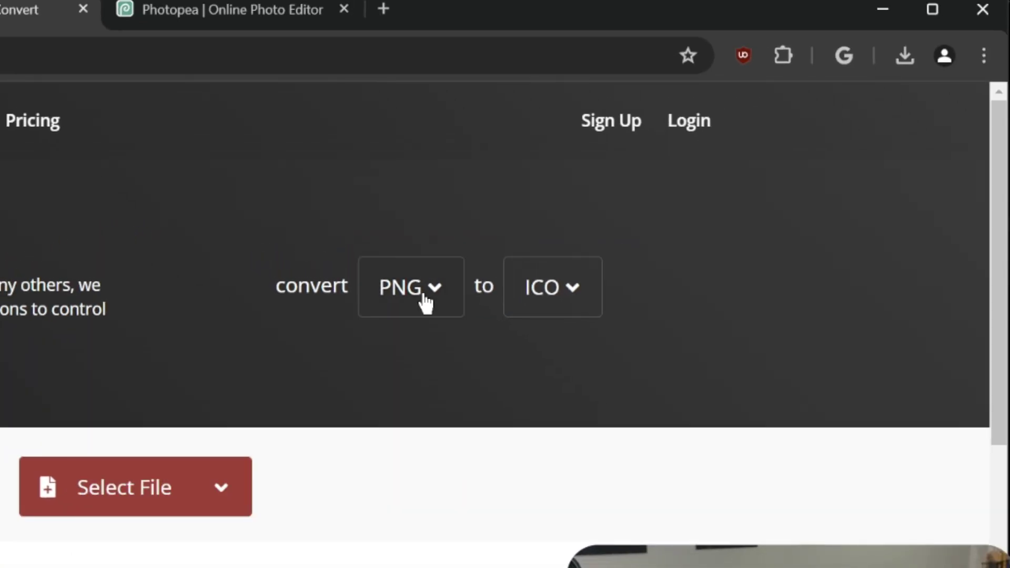
pyautogui.click(575, 301)
pyautogui.click(602, 313)
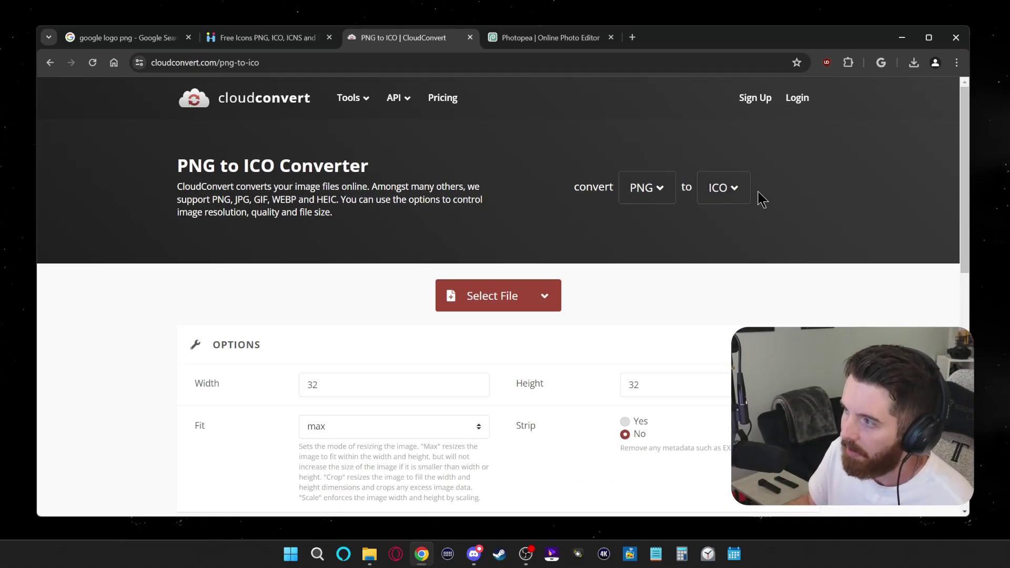
pyautogui.scroll(-1, 400, 309)
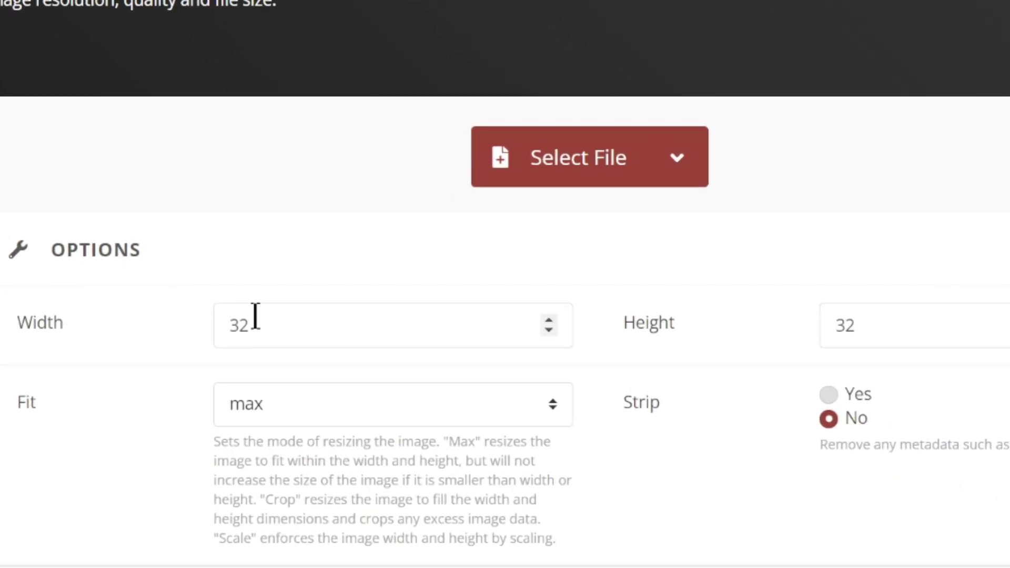
pyautogui.moveTo(258, 326); pyautogui.dragTo(192, 342)
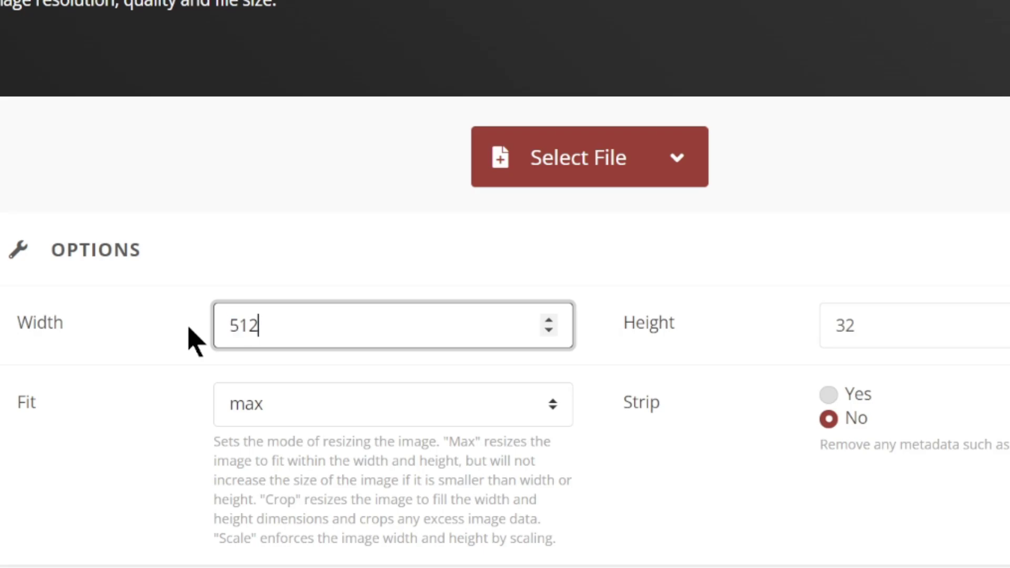
pyautogui.moveTo(921, 322); pyautogui.dragTo(784, 341)
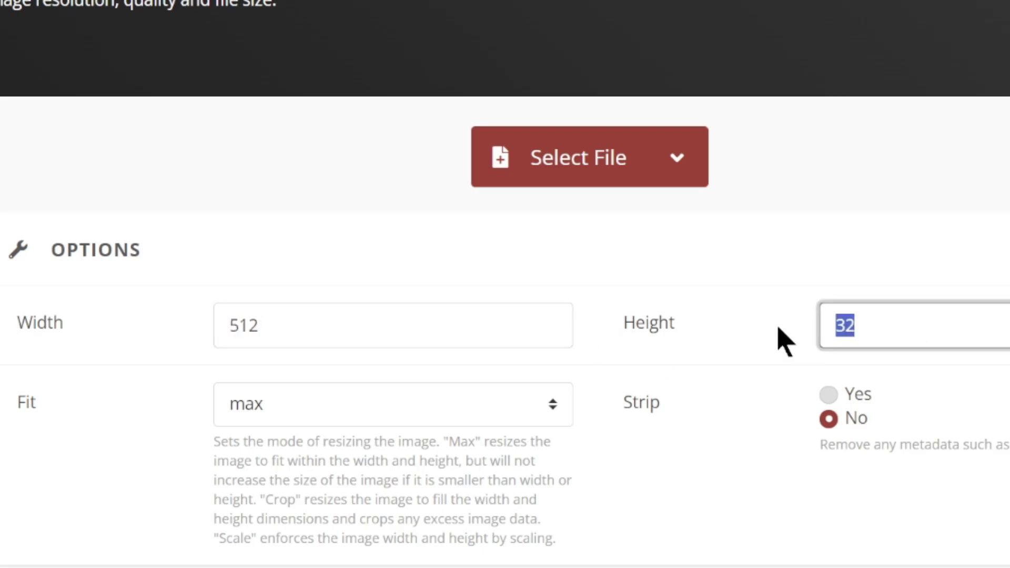
pyautogui.write('512')
pyautogui.click(739, 294)
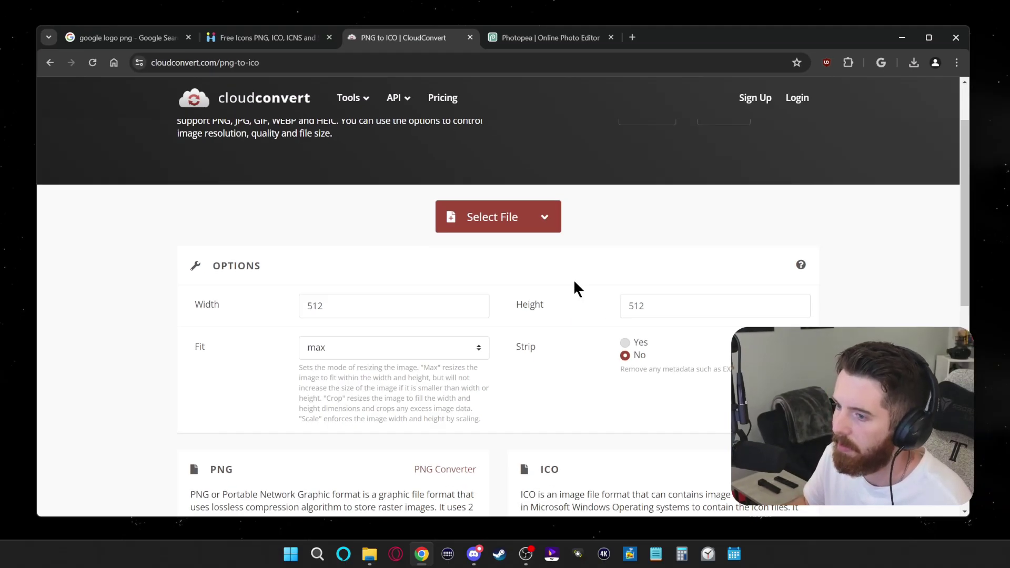
pyautogui.scroll(1, 573, 288)
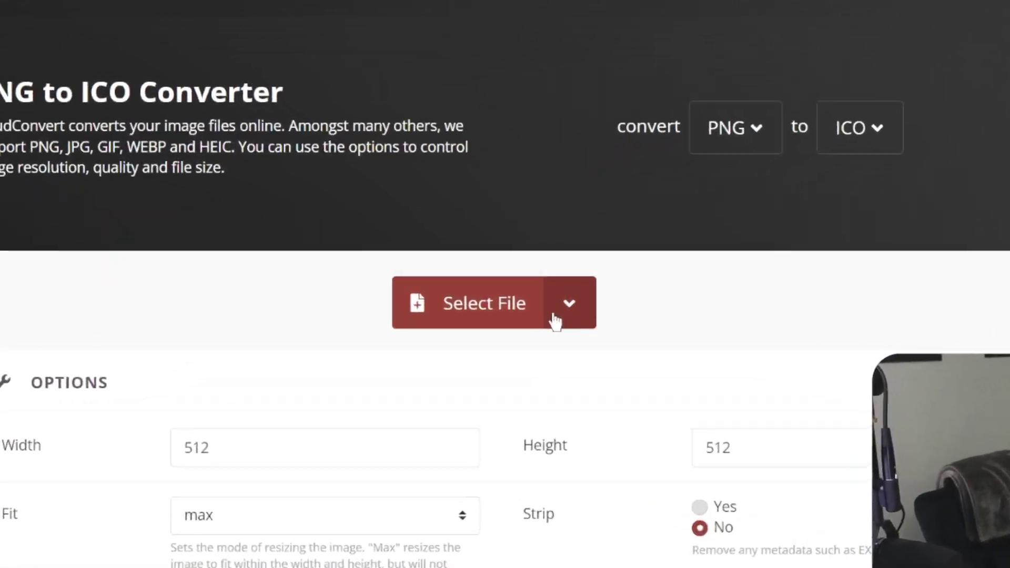
# - Add the downloaded Google logo PNG, convert it to ICO, and download the resulting .ico file
pyautogui.click(501, 298)
pyautogui.click(238, 145)
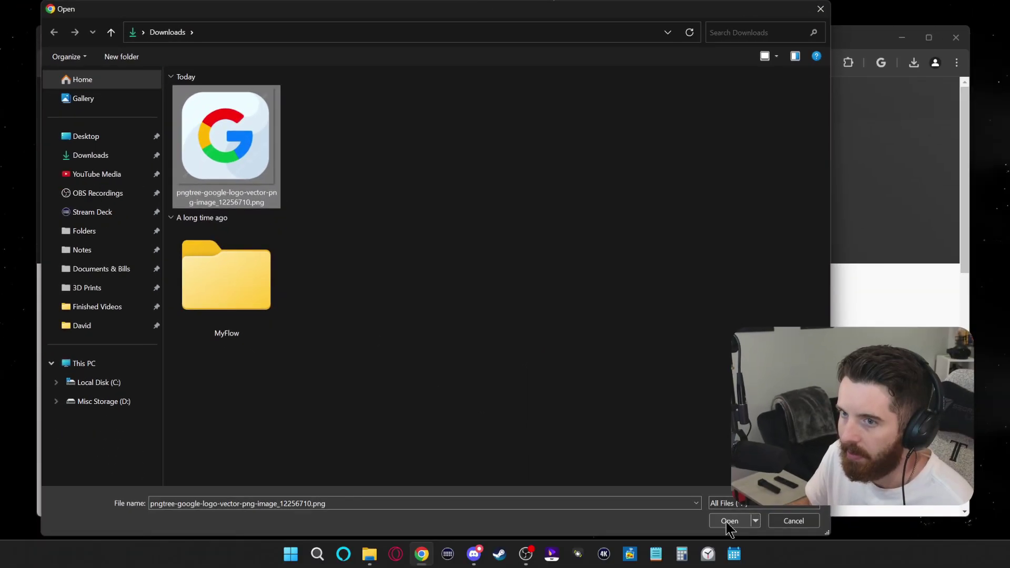
pyautogui.click(726, 523)
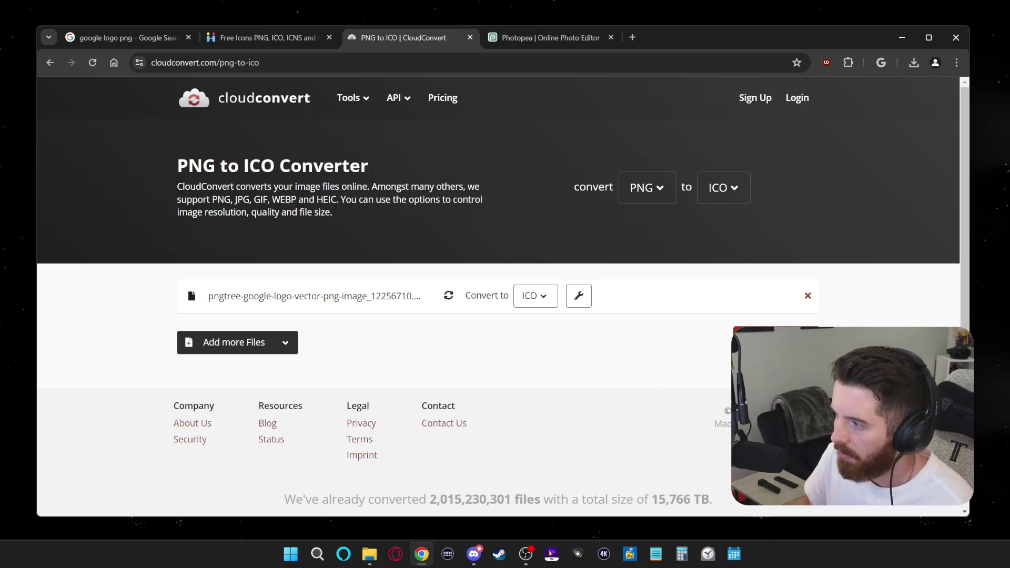
pyautogui.click(779, 342)
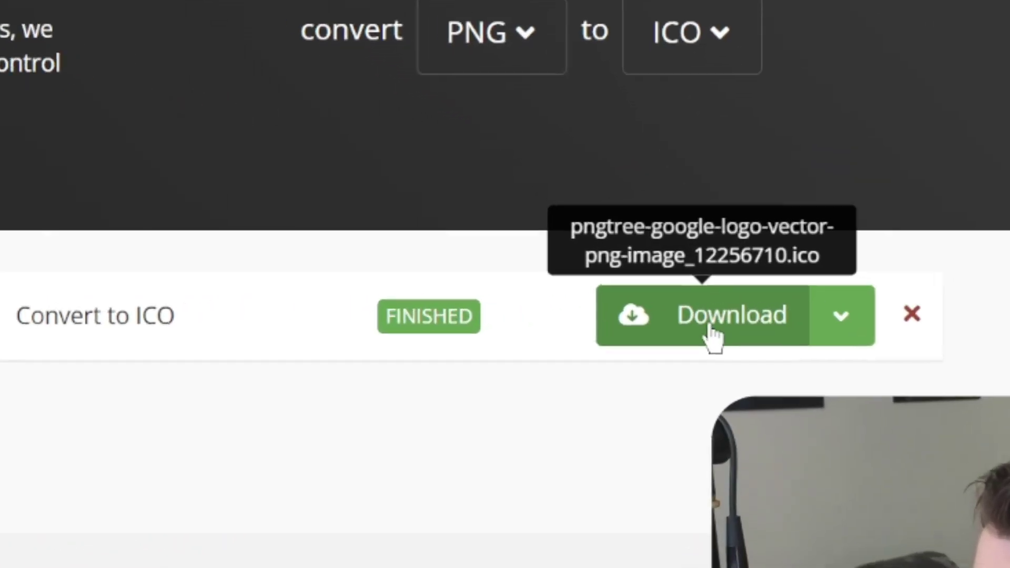
pyautogui.click(730, 300)
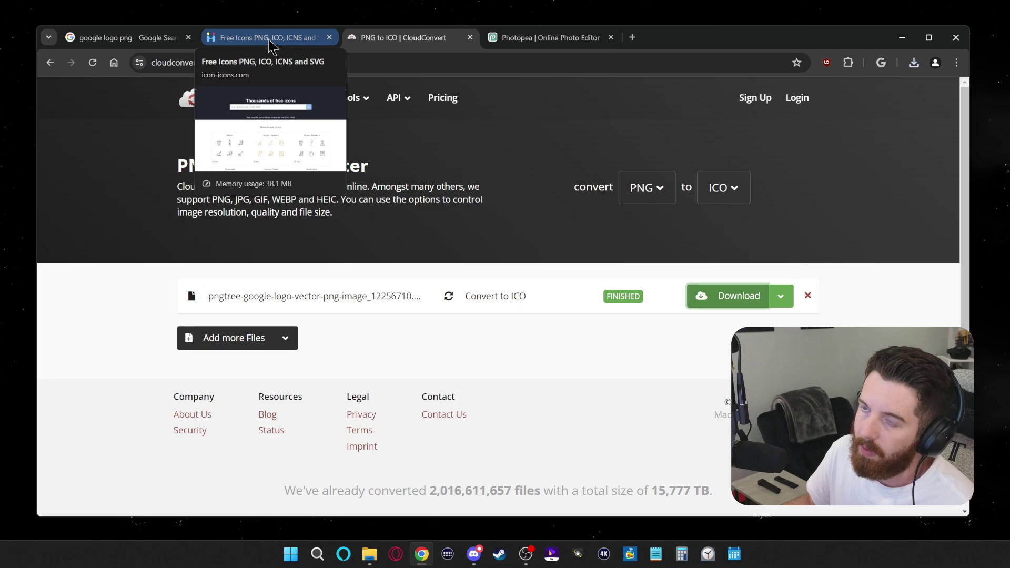
# - Search icon-icons.com for Google icons, browse the results, then go to the Photopea tab
pyautogui.click(272, 46)
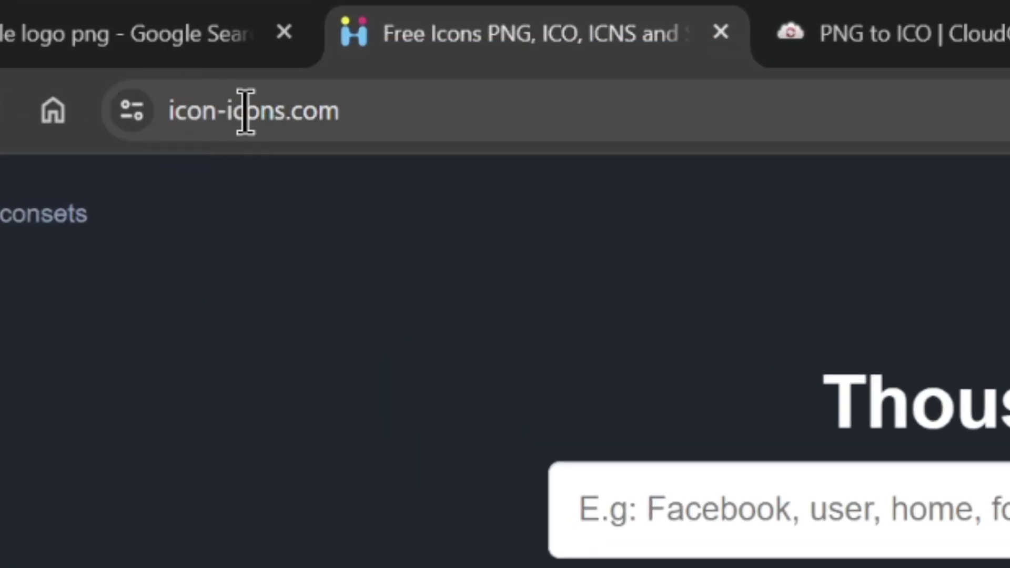
pyautogui.scroll(-3, 713, 373)
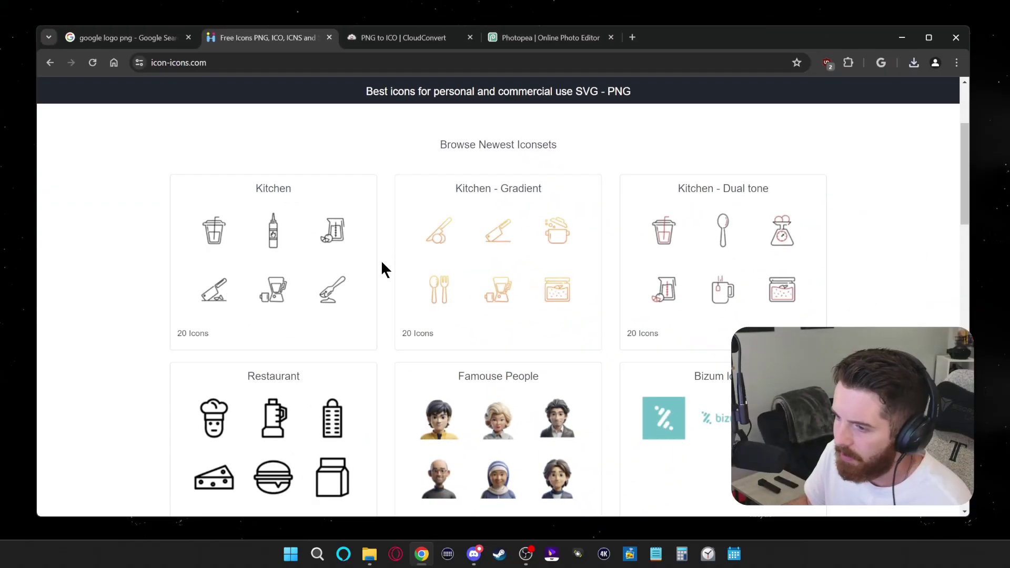
pyautogui.scroll(3, 381, 266)
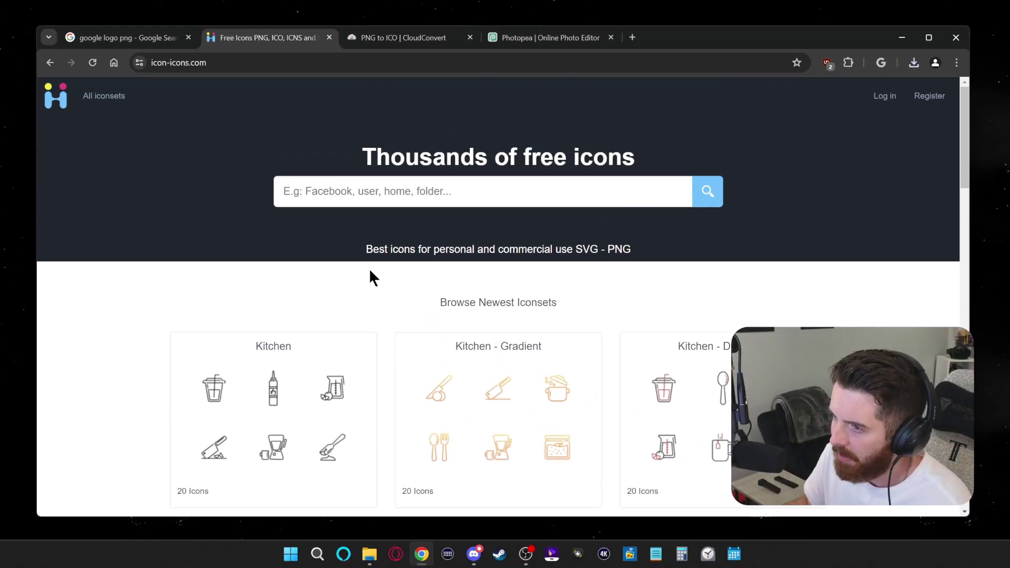
pyautogui.click(356, 193)
pyautogui.write('google')
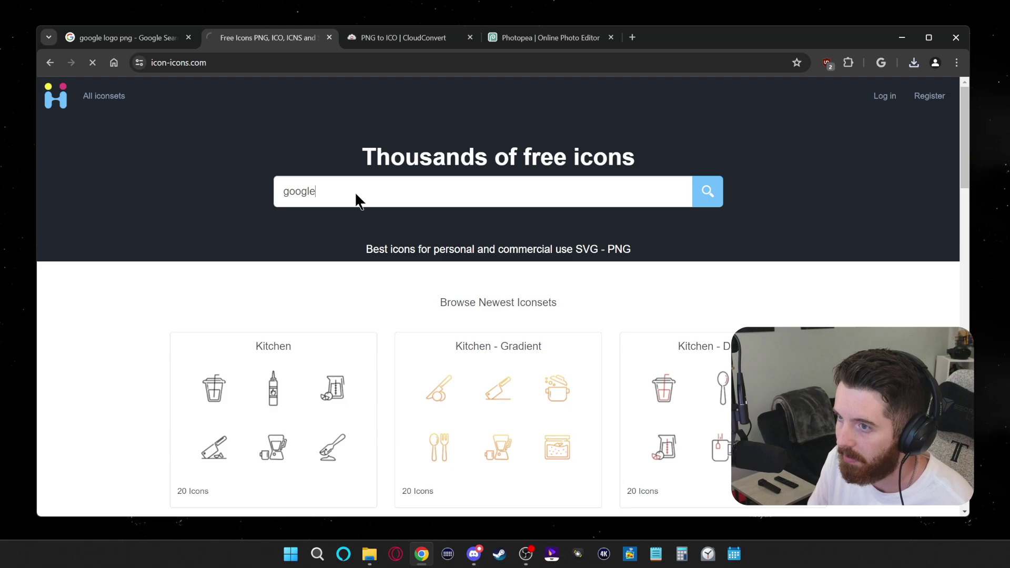
pyautogui.press('Return')
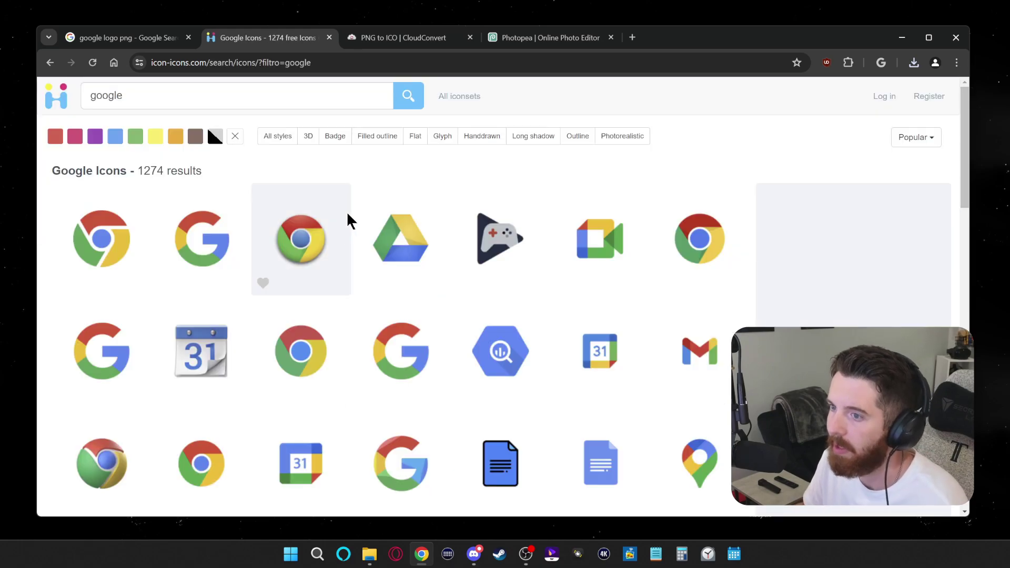
pyautogui.scroll(-3, 324, 228)
pyautogui.scroll(3, 365, 298)
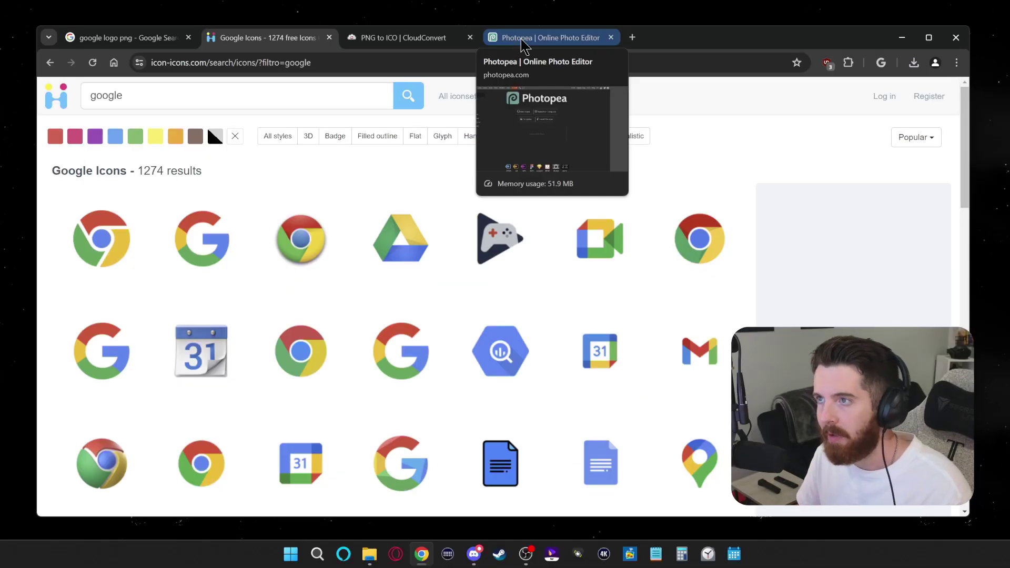
pyautogui.click(524, 39)
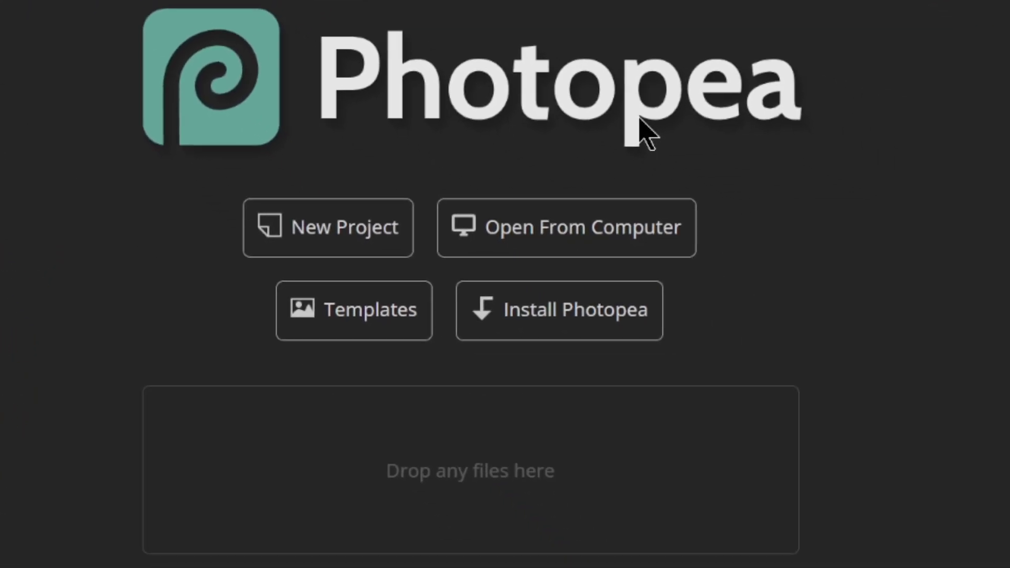
# - Create a new Photopea project with a 512×512 transparent background canvas
pyautogui.click(341, 237)
pyautogui.doubleClick(132, 170)
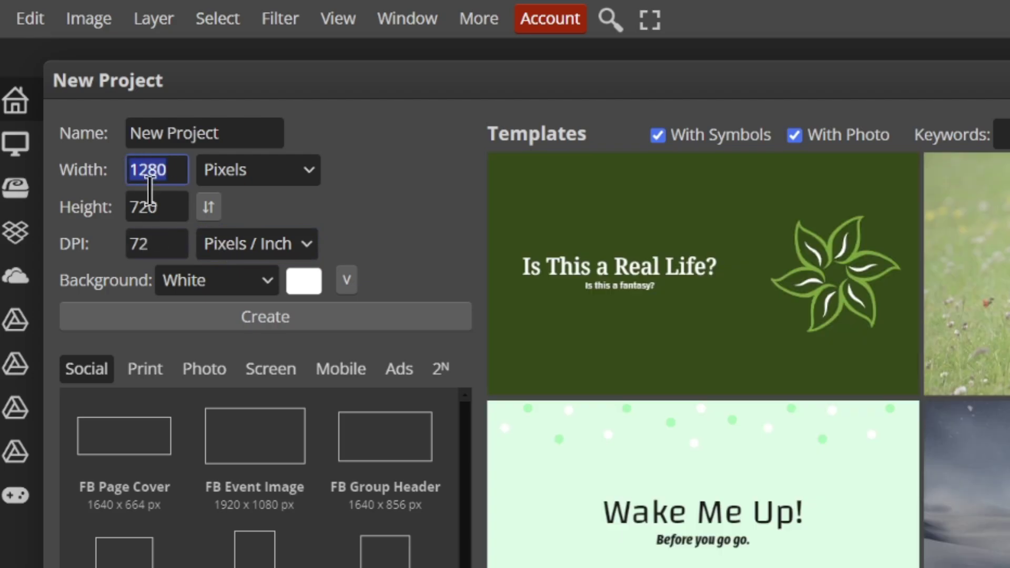
pyautogui.write('512')
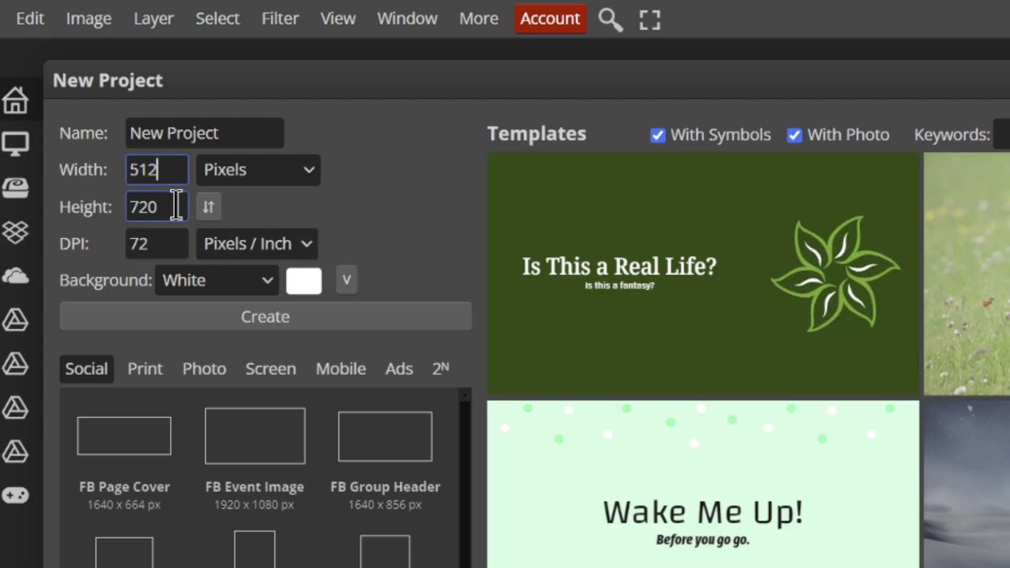
pyautogui.press('Tab')
pyautogui.write('512')
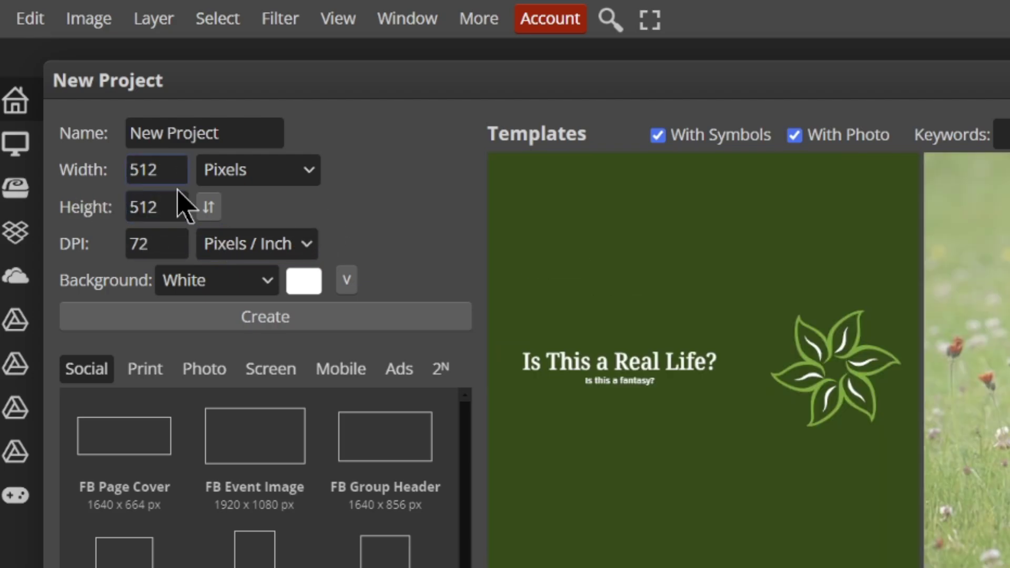
pyautogui.click(113, 282)
pyautogui.click(198, 289)
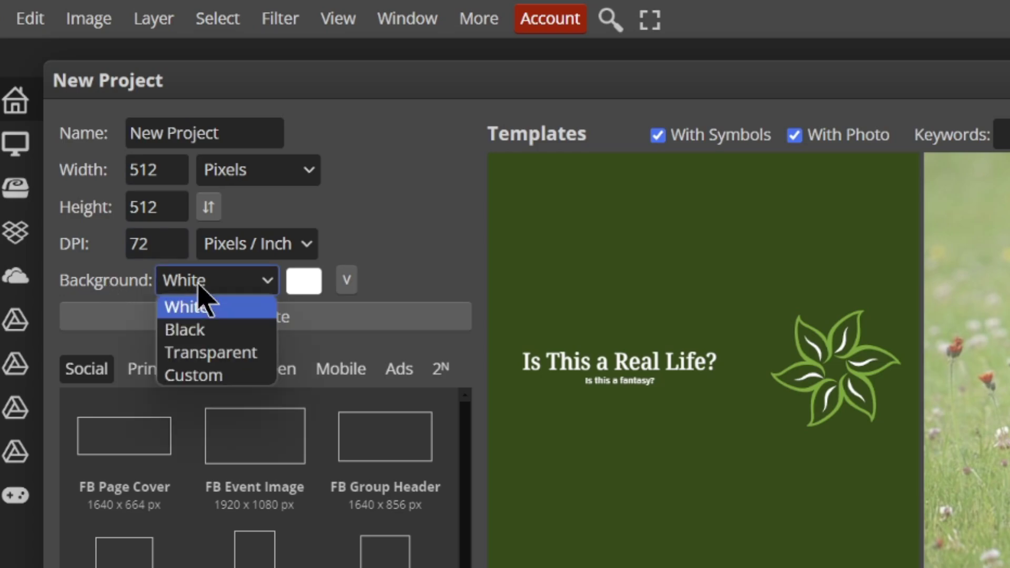
pyautogui.click(243, 353)
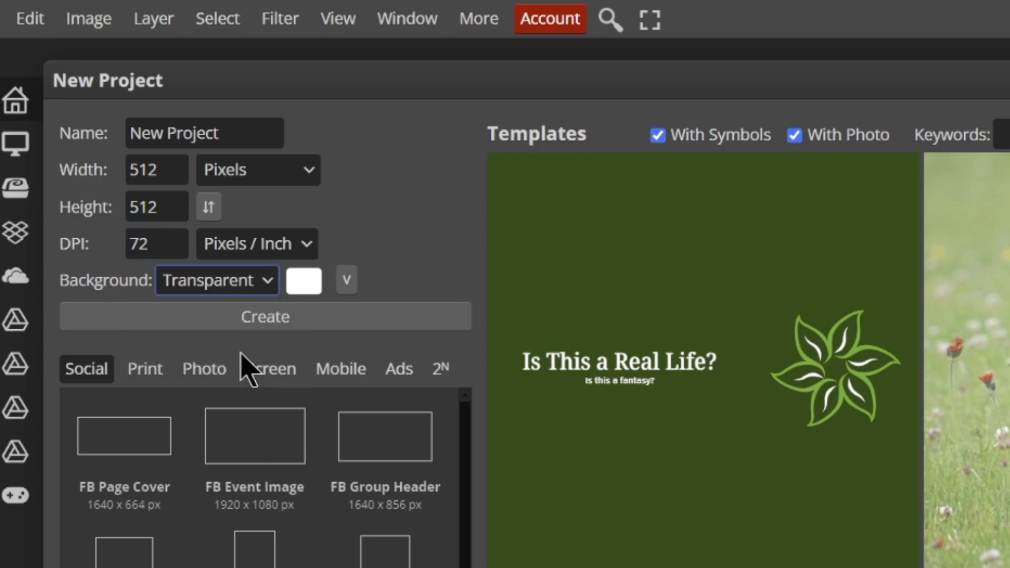
pyautogui.click(278, 321)
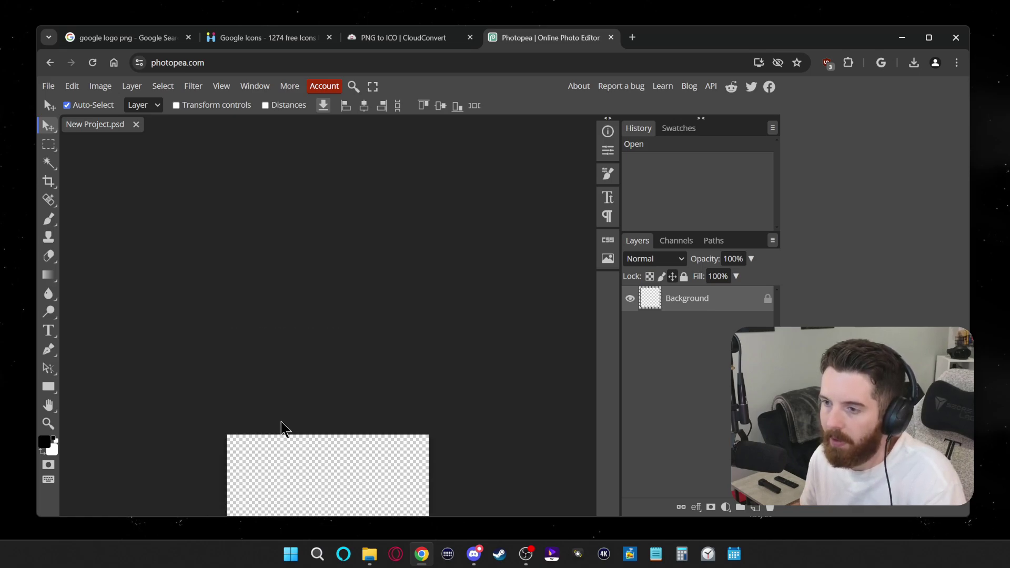
# - Bring up Photopea's File > Export as menu to reach the ICO format
pyautogui.scroll(-5, 284, 429)
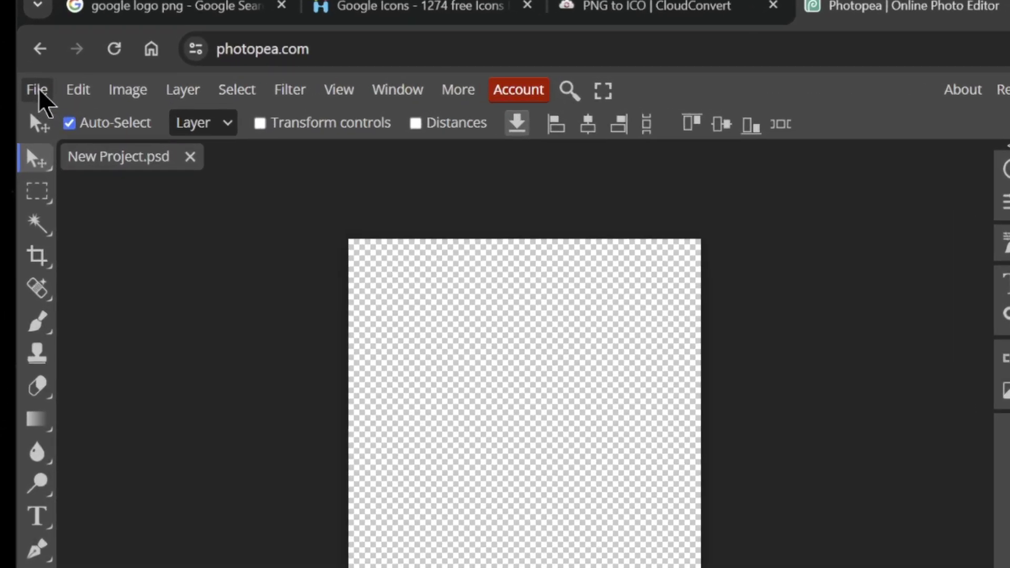
pyautogui.click(48, 86)
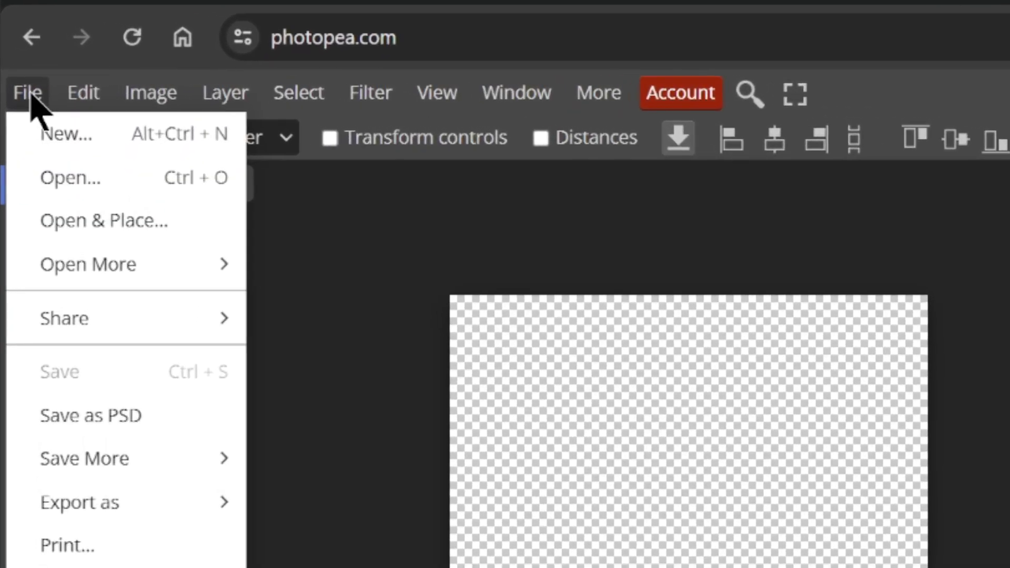
pyautogui.moveTo(138, 504)
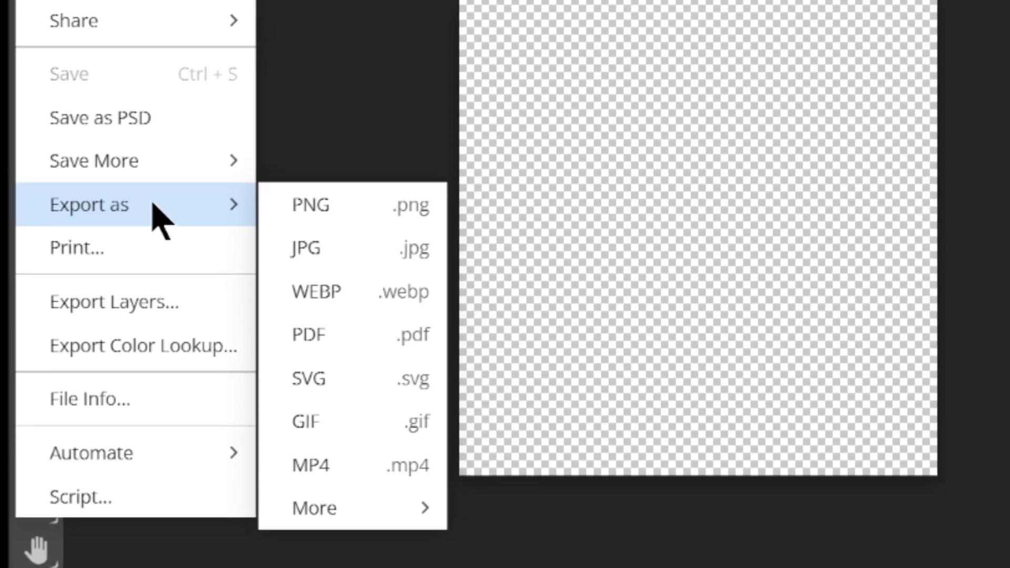
pyautogui.moveTo(344, 509)
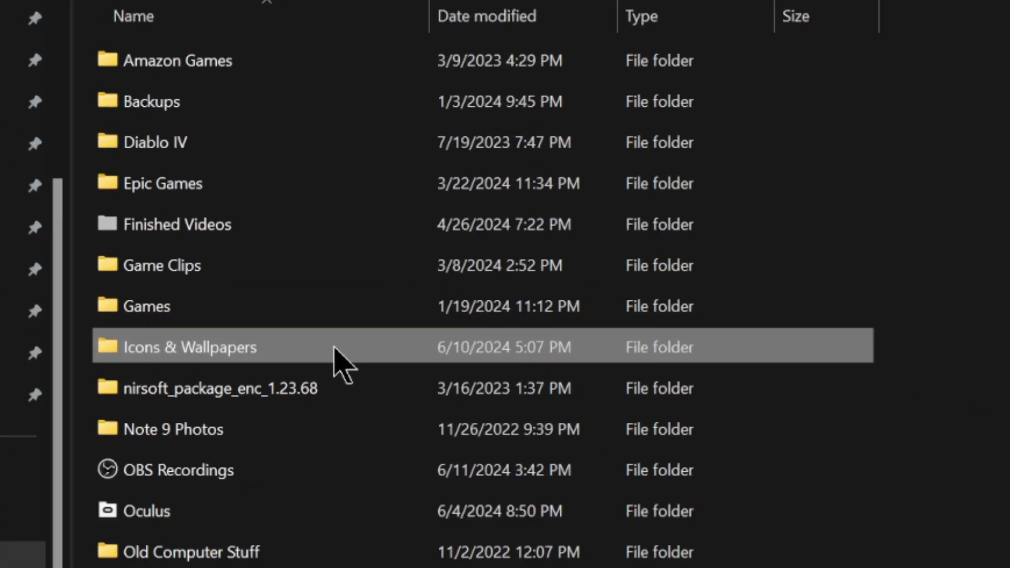
# - Browse the Icons & Wallpapers folder on D:, then return to the Downloads folder
pyautogui.doubleClick(269, 348)
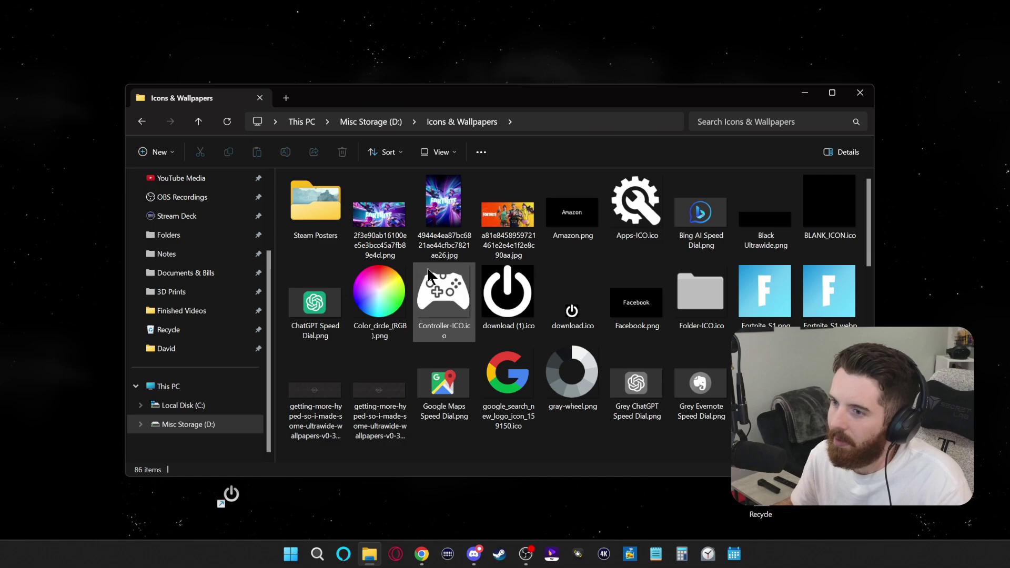
pyautogui.scroll(-5, 637, 390)
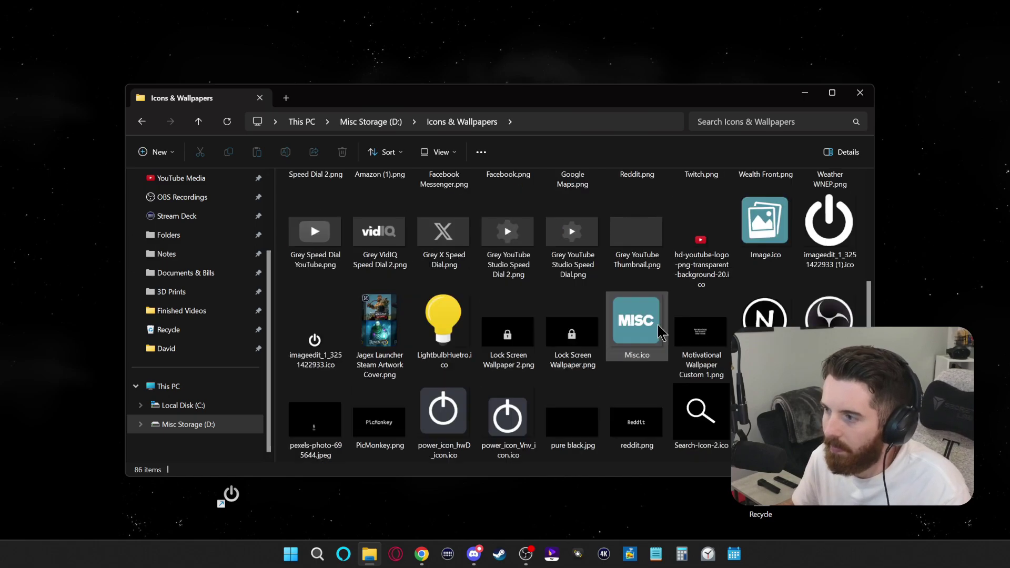
pyautogui.scroll(5, 645, 336)
pyautogui.scroll(-6, 638, 400)
pyautogui.scroll(6, 636, 363)
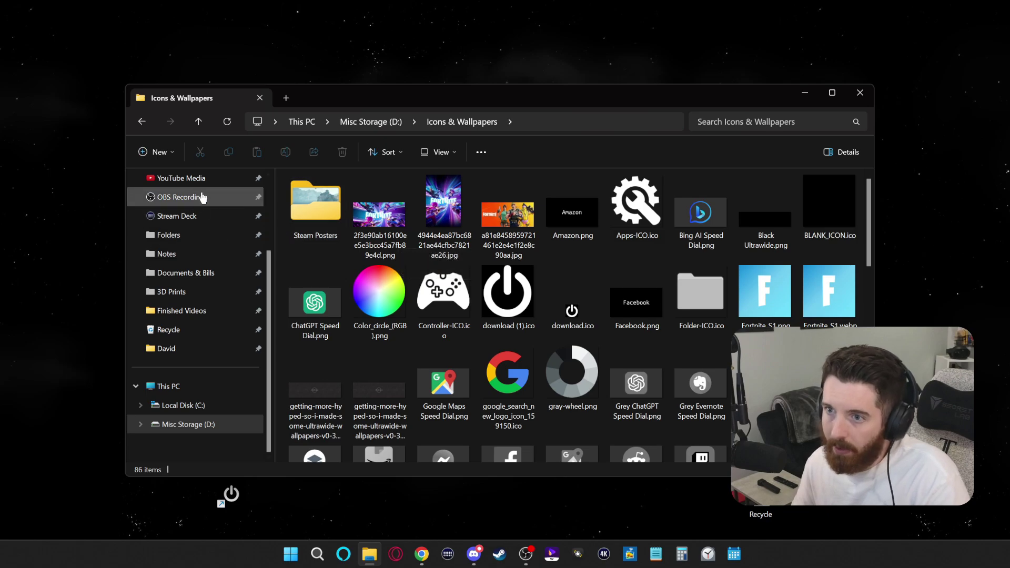
pyautogui.scroll(3, 199, 200)
pyautogui.click(198, 235)
# - Cut the pngtree Google .ico from Downloads and paste it into D:\Icons & Wallpapers
pyautogui.click(354, 260)
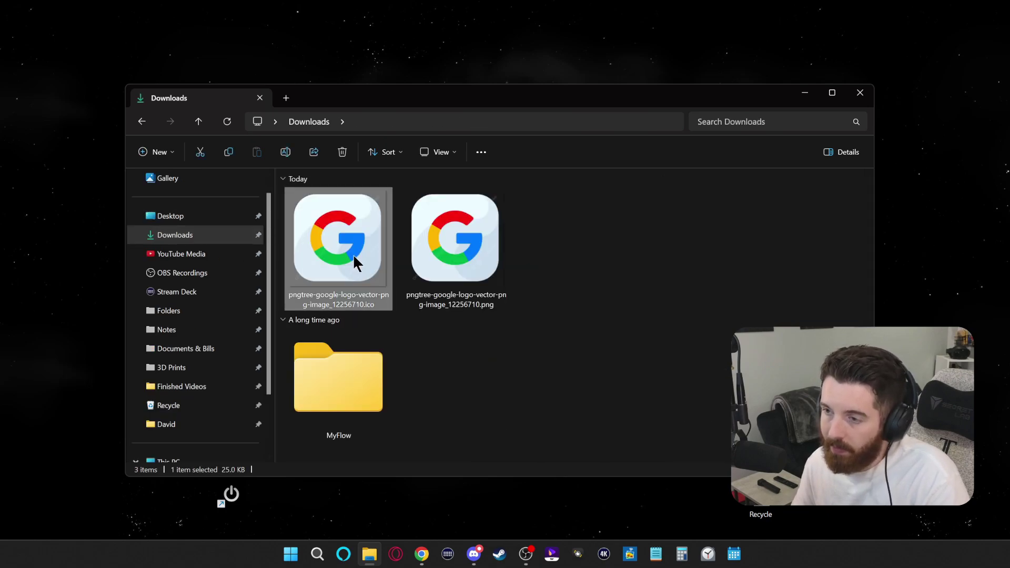
pyautogui.rightClick(354, 257)
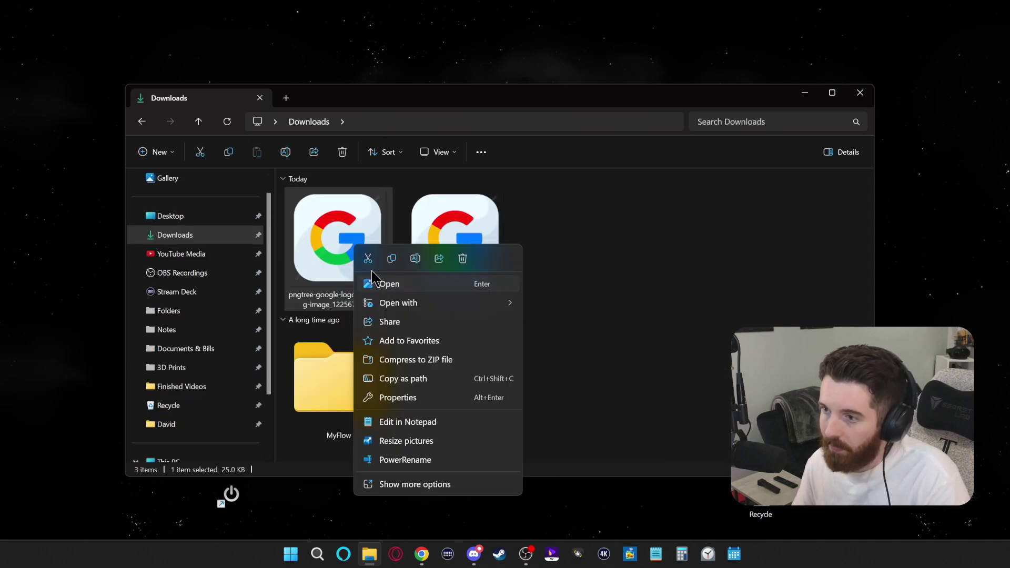
pyautogui.press('Escape')
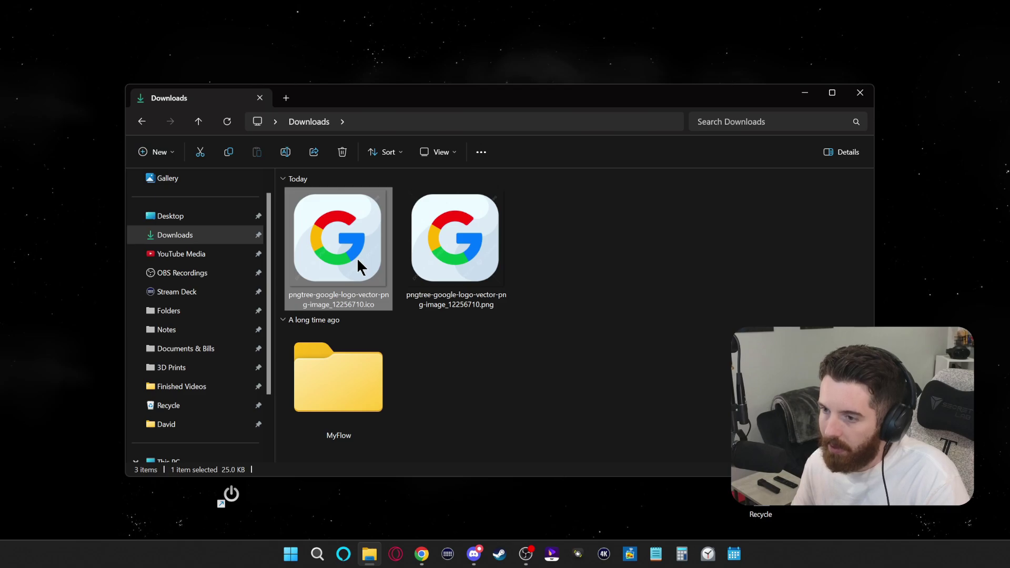
pyautogui.moveTo(357, 257)
pyautogui.mouseDown()
pyautogui.moveTo(279, 305)
pyautogui.moveTo(314, 255)
pyautogui.moveTo(348, 265)
pyautogui.mouseUp()
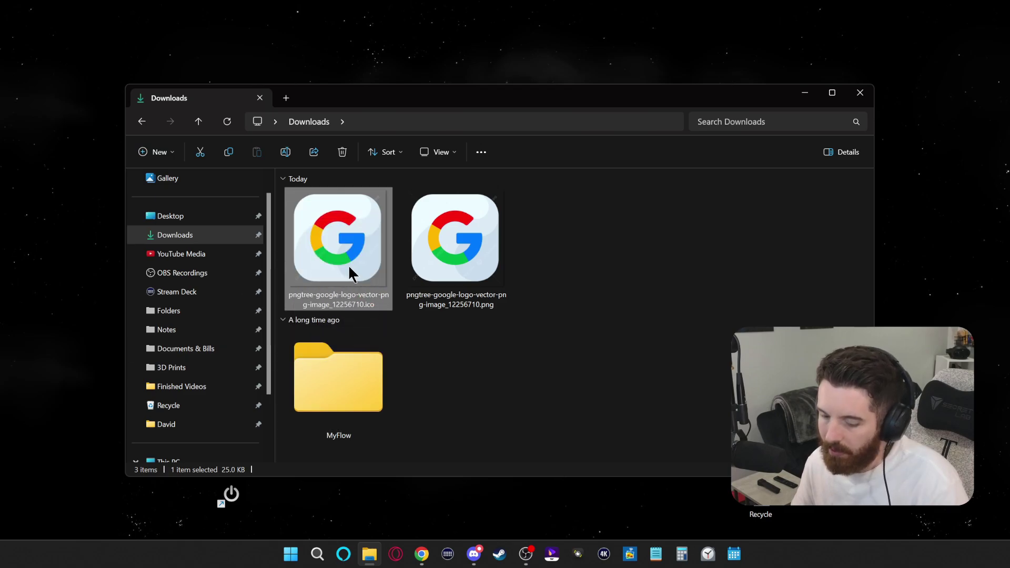
pyautogui.hotkey('ctrl', 'x')
pyautogui.scroll(-3, 237, 284)
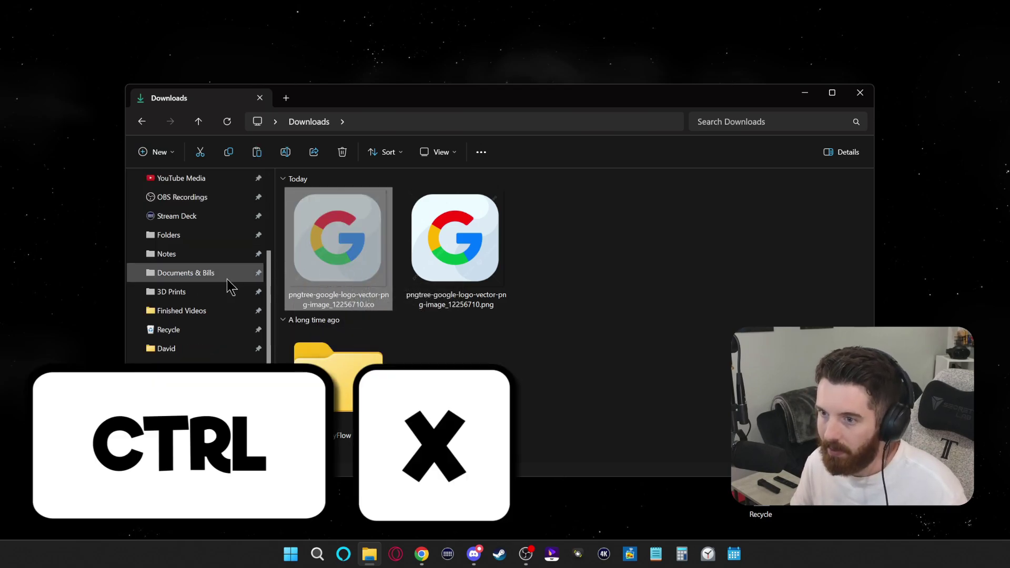
pyautogui.click(188, 425)
pyautogui.doubleClick(337, 327)
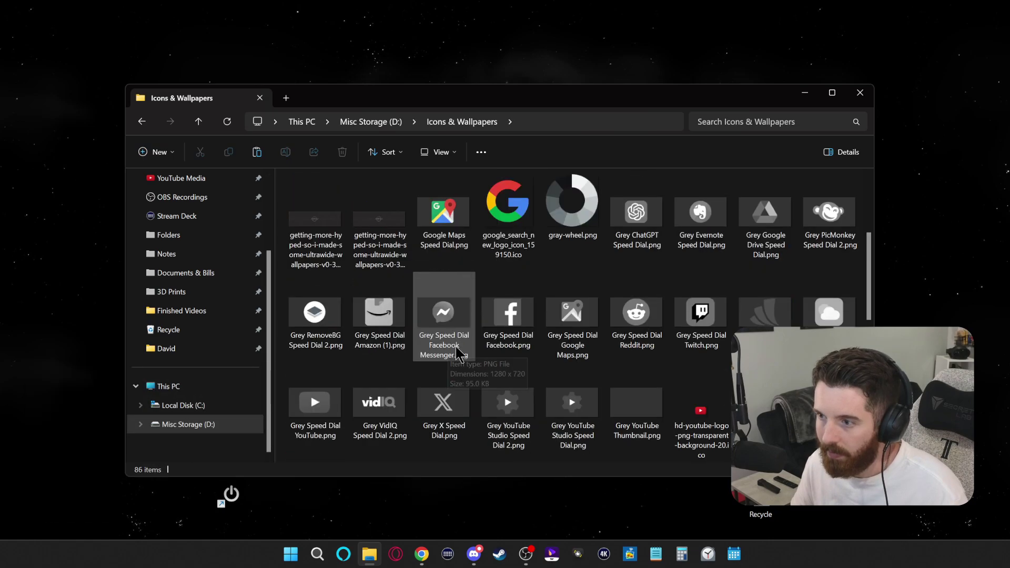
pyautogui.scroll(-5, 670, 420)
pyautogui.hotkey('ctrl', 'v')
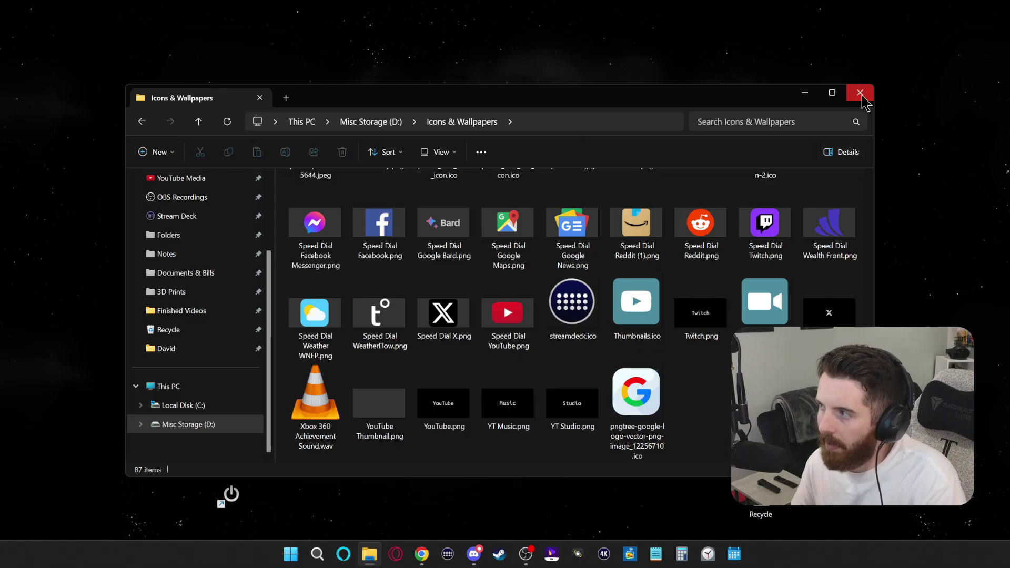
# - Close Explorer and open the Change Icon dialog for the Google Chrome shortcut's properties
pyautogui.click(859, 94)
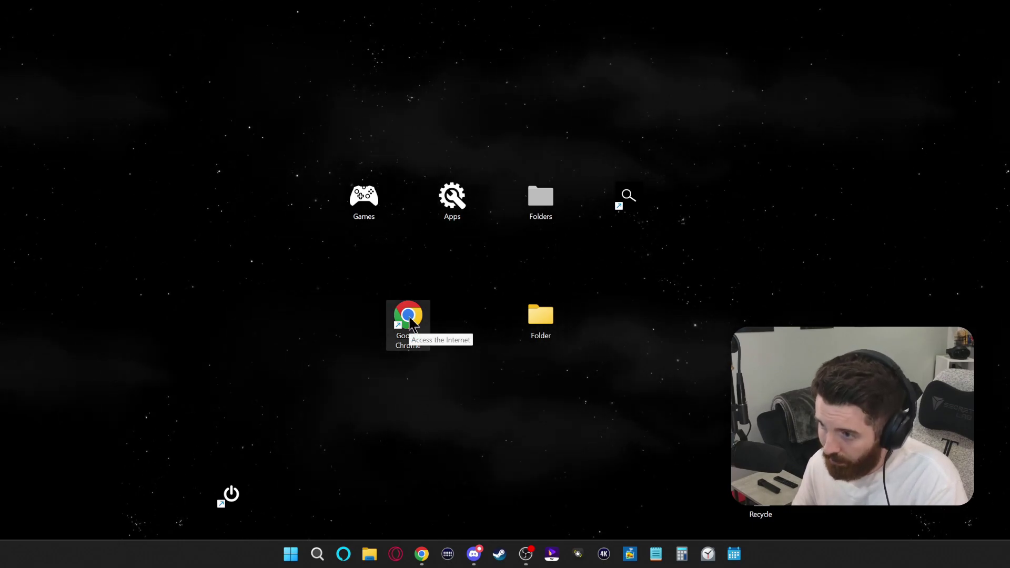
pyautogui.rightClick(412, 323)
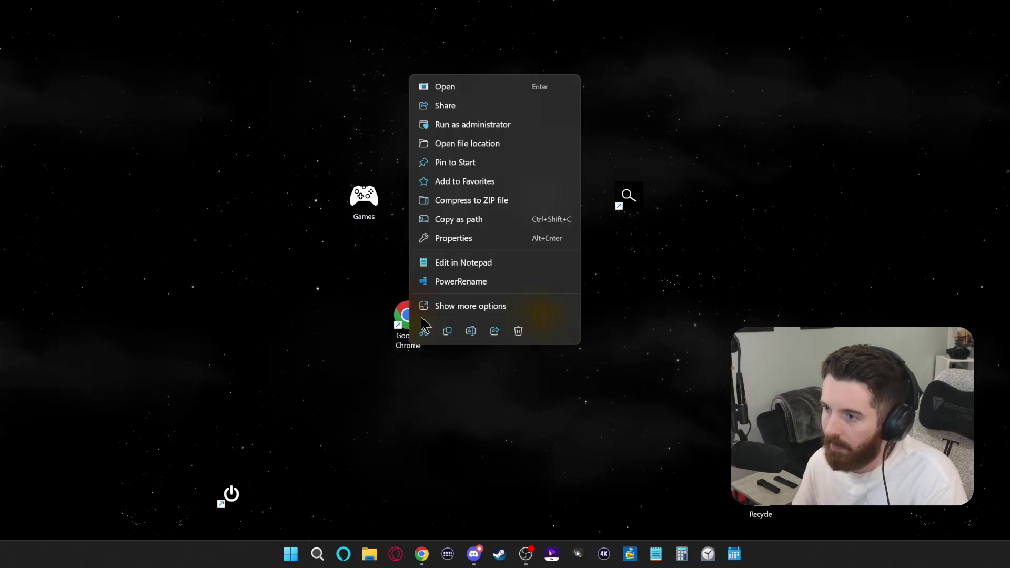
pyautogui.click(451, 307)
pyautogui.click(458, 530)
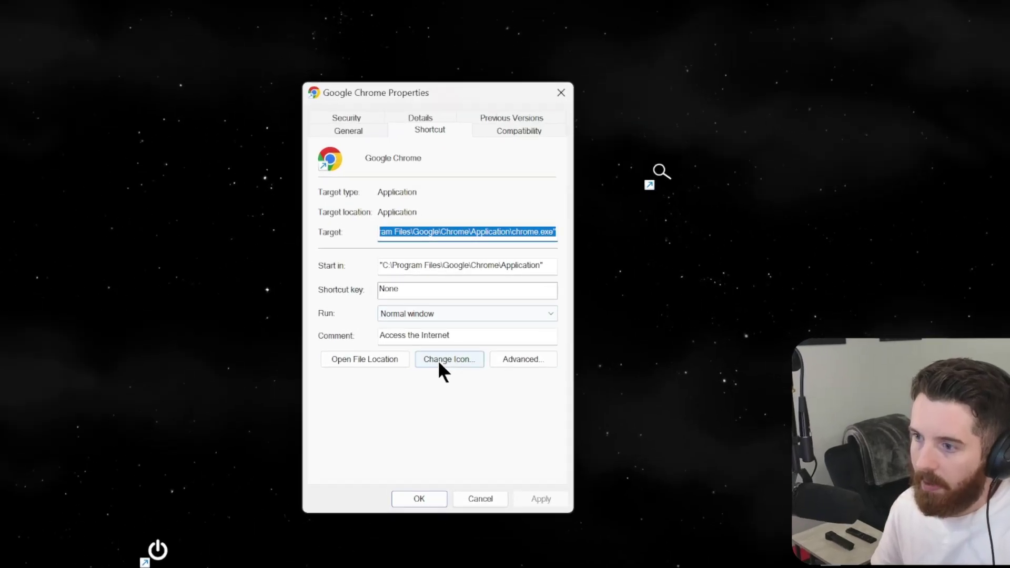
pyautogui.click(444, 363)
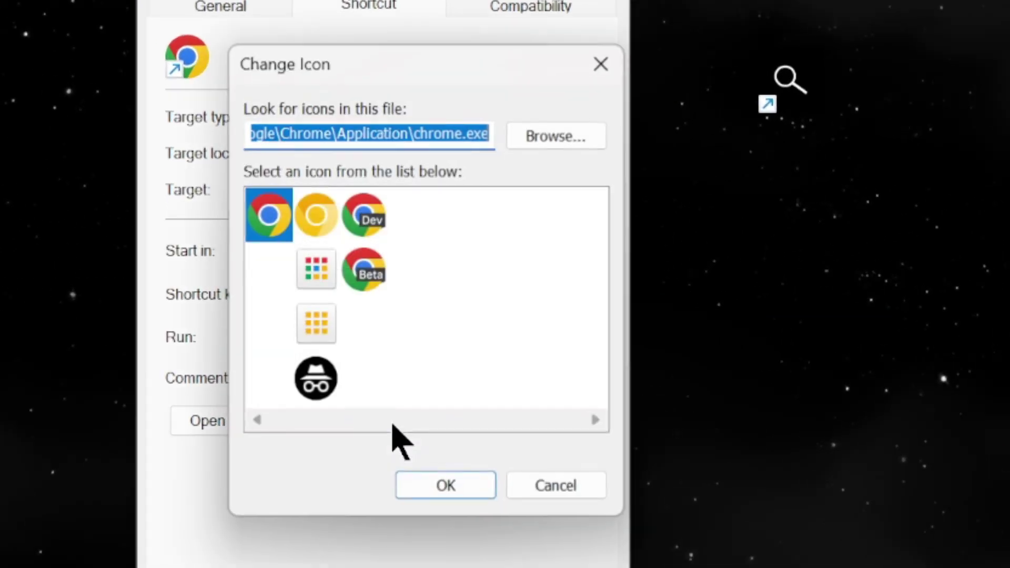
# - Pick the pngtree Google .ico from D:\Icons & Wallpapers and apply it to the Chrome shortcut
pyautogui.click(556, 140)
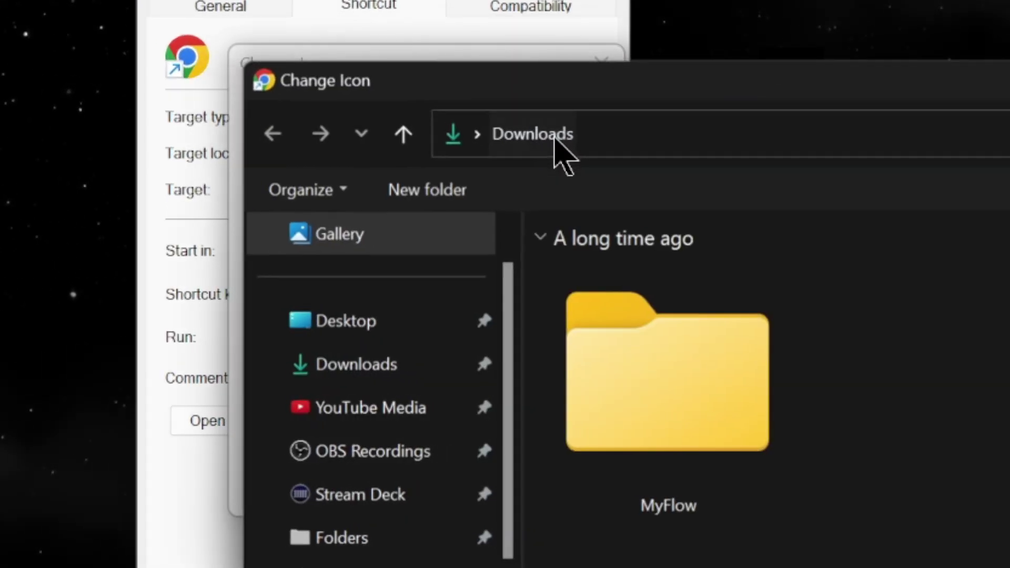
pyautogui.scroll(-3, 200, 321)
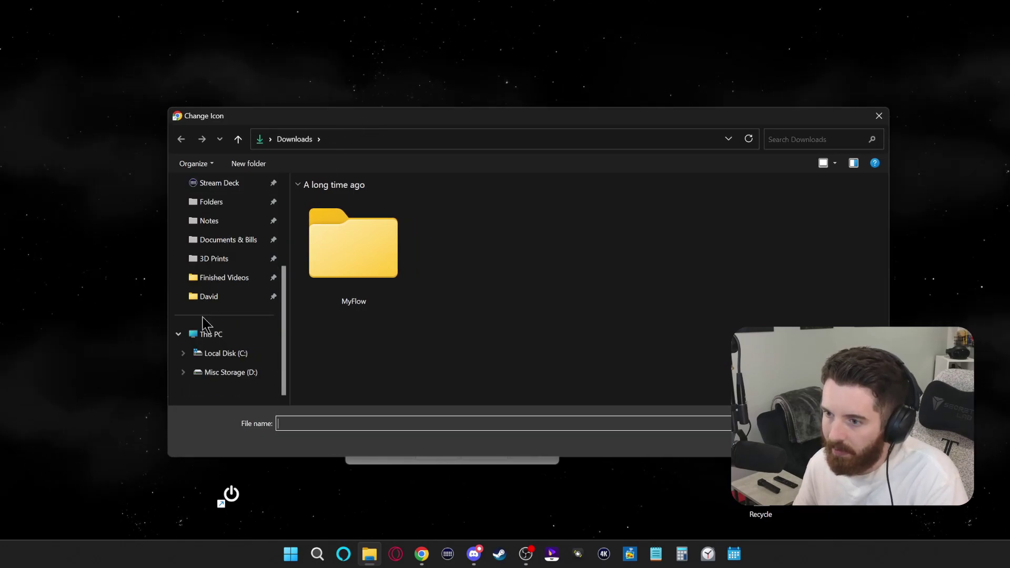
pyautogui.click(235, 375)
pyautogui.doubleClick(531, 323)
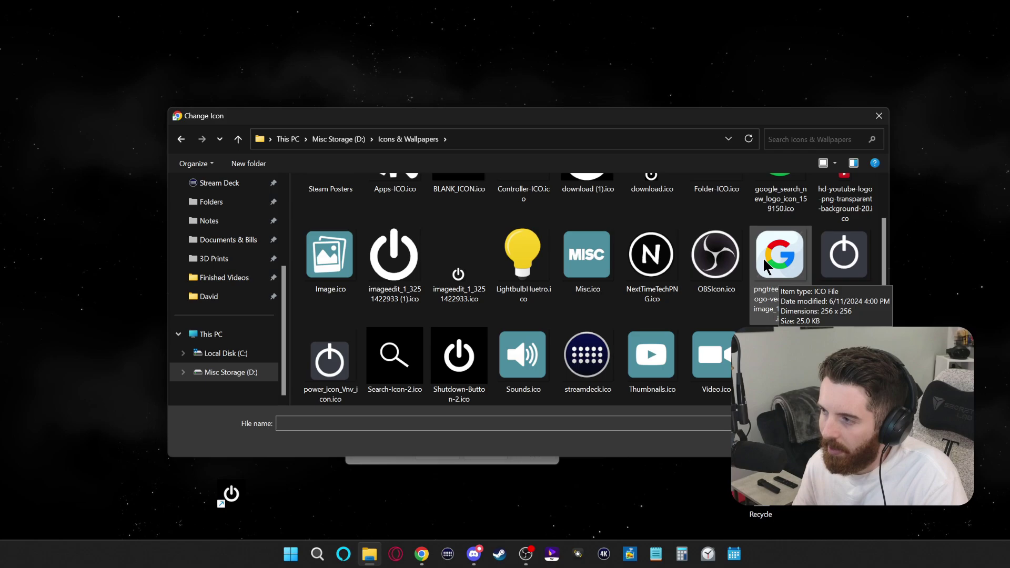
pyautogui.click(777, 261)
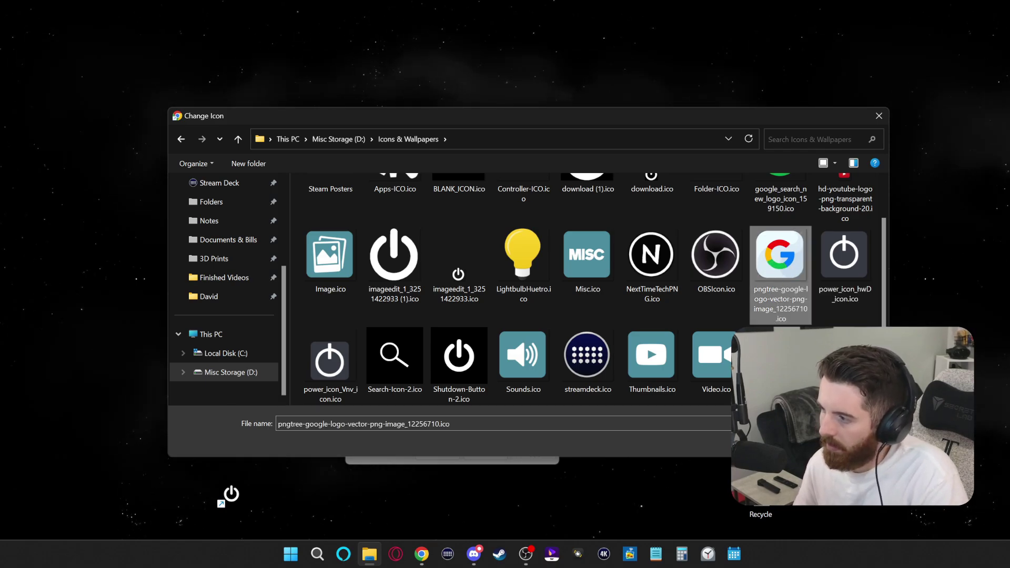
pyautogui.press('Return')
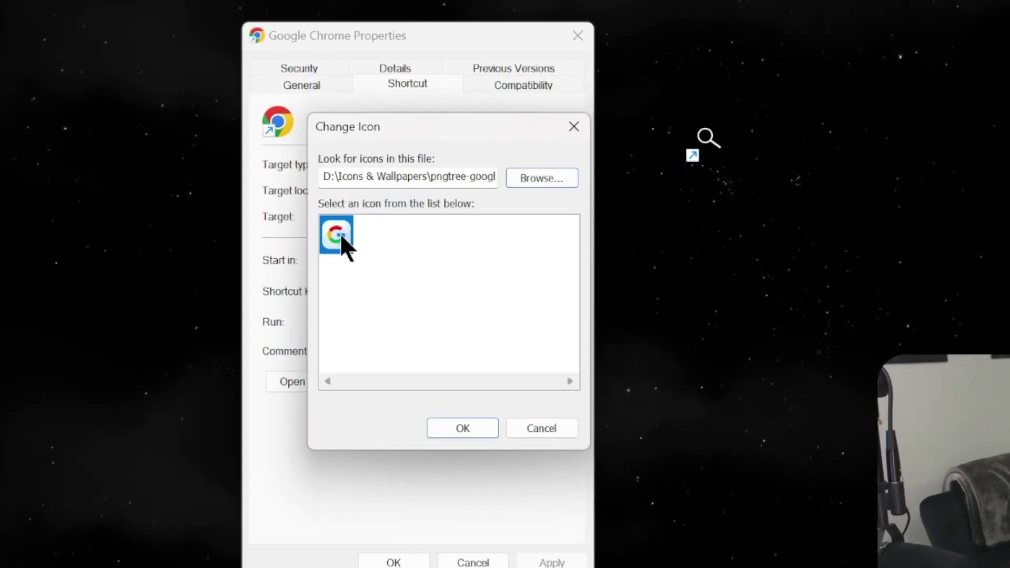
pyautogui.click(460, 436)
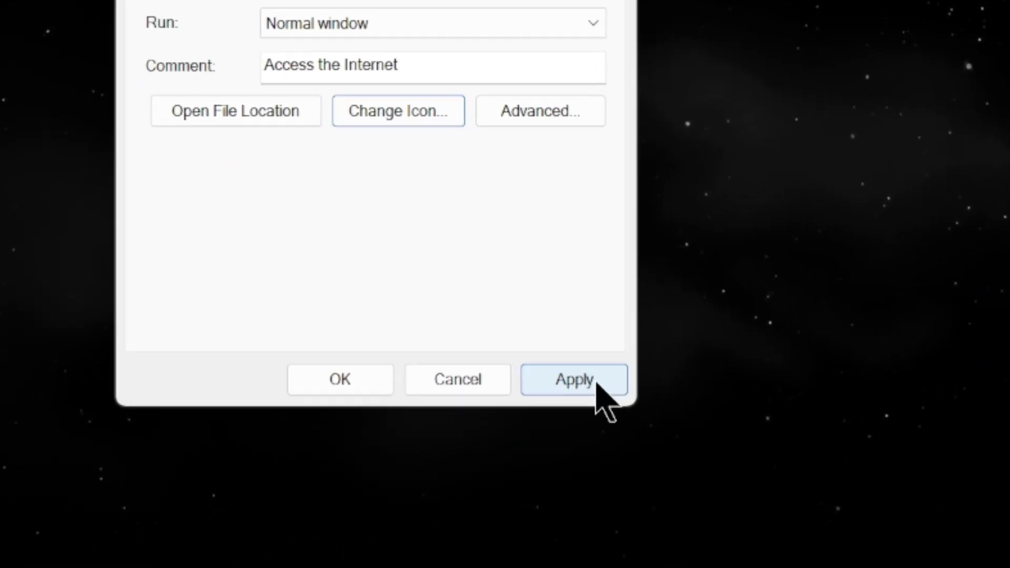
pyautogui.click(597, 382)
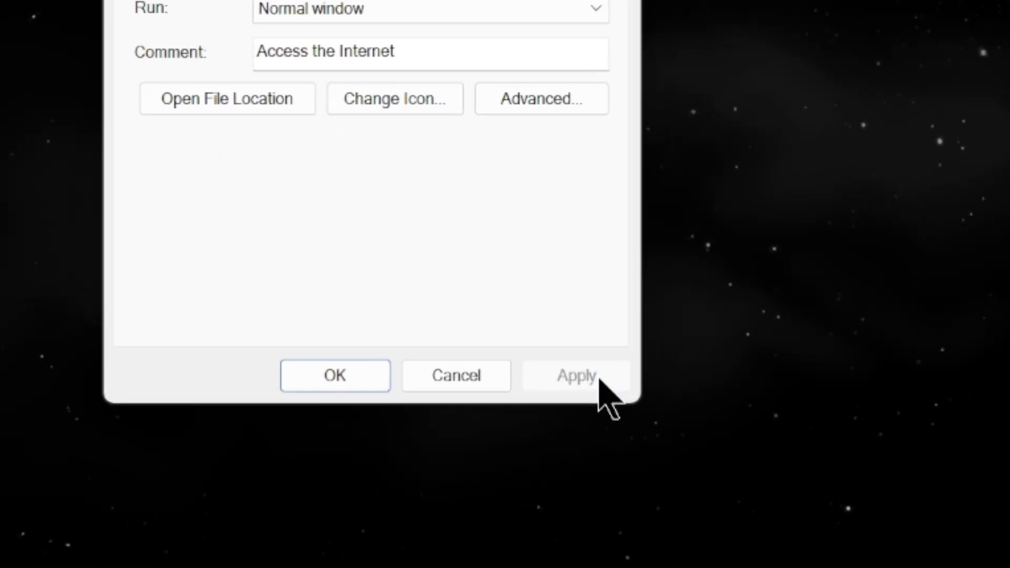
pyautogui.click(353, 383)
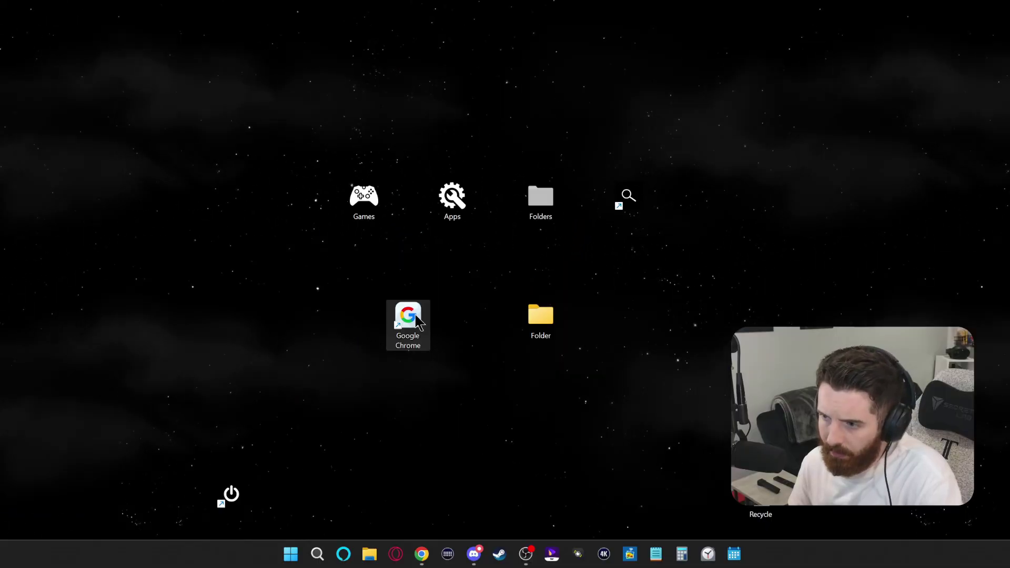
# - Rearrange the desktop icons so the yellow Folder sits right of Google Chrome
pyautogui.moveTo(541, 315); pyautogui.dragTo(455, 318)
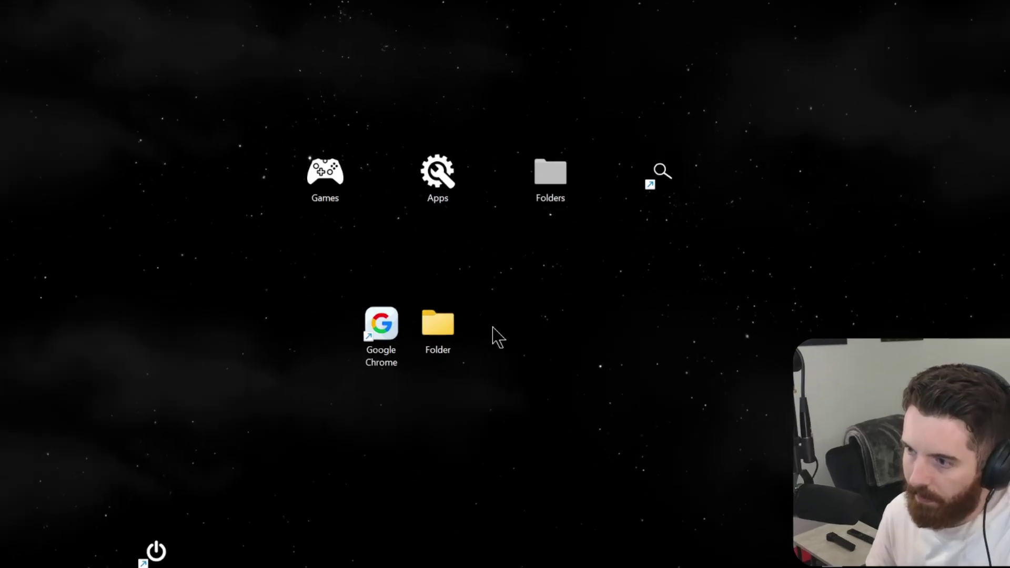
pyautogui.moveTo(541, 199); pyautogui.dragTo(585, 90)
pyautogui.moveTo(377, 363); pyautogui.dragTo(484, 363)
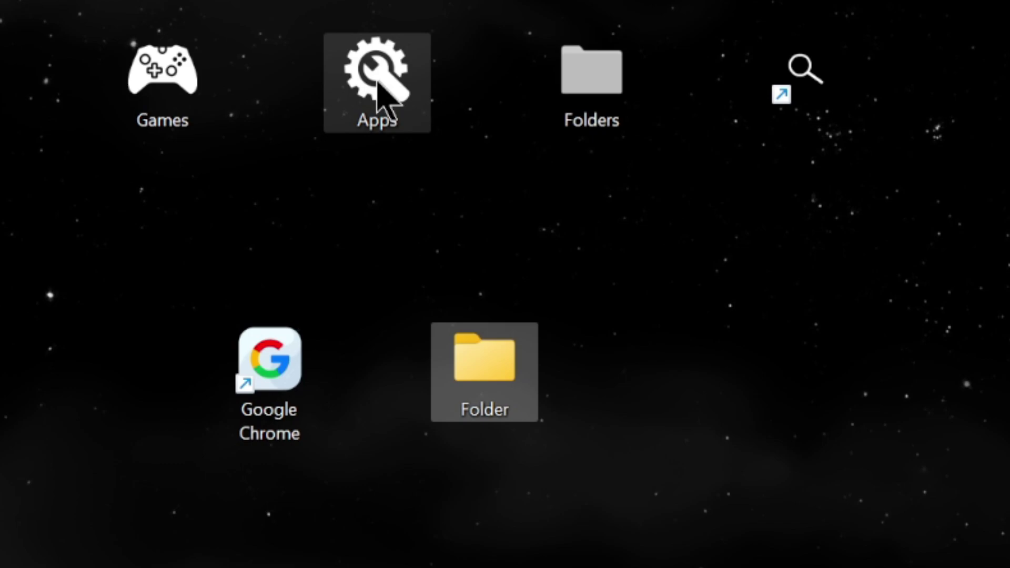
pyautogui.moveTo(378, 101)
pyautogui.mouseDown()
pyautogui.moveTo(413, 102)
pyautogui.moveTo(378, 100)
pyautogui.mouseUp()
pyautogui.moveTo(158, 90); pyautogui.dragTo(232, 124)
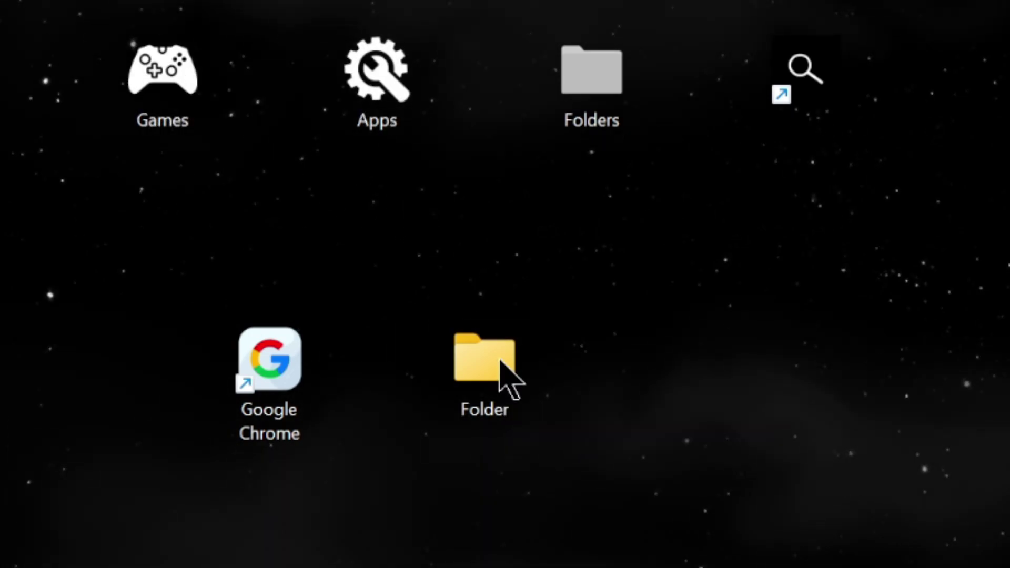
# - Open the Change Icon dialog from the Folder's Properties Customize page
pyautogui.rightClick(499, 368)
pyautogui.hotkey('alt', 'Return')
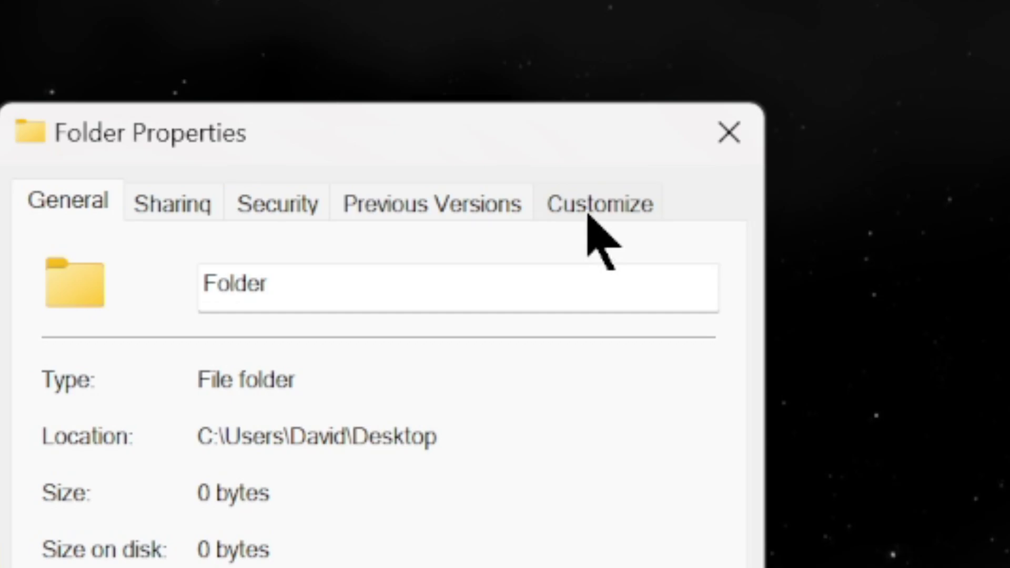
pyautogui.click(657, 103)
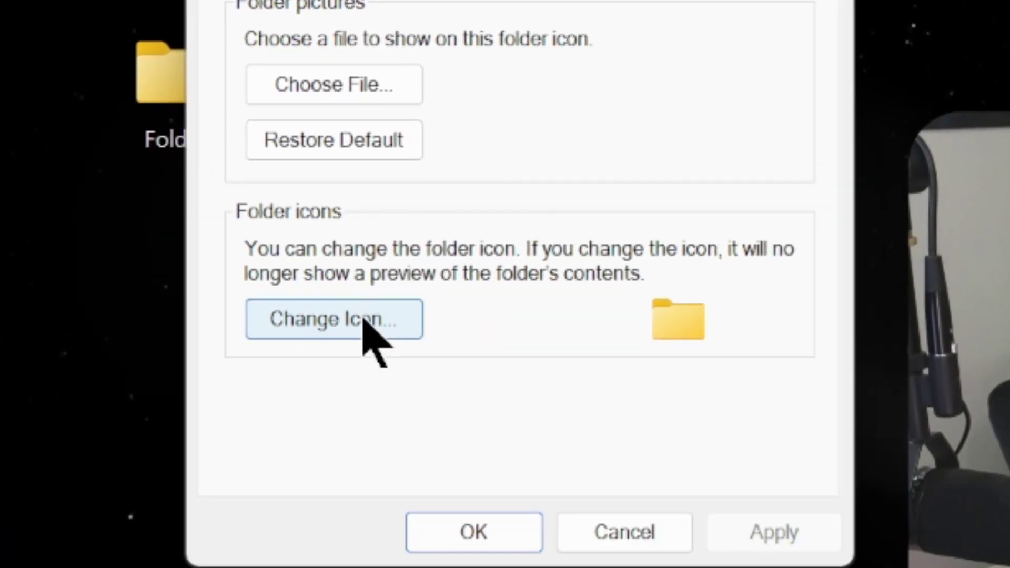
pyautogui.click(363, 320)
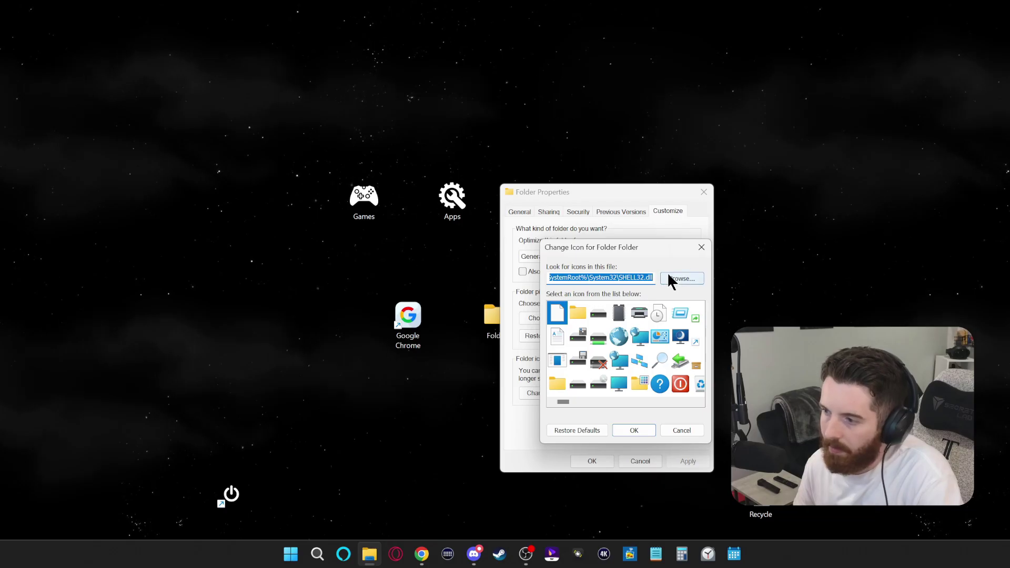
# - Set Folder-ICO.ico as the Folder's icon and save the properties
pyautogui.click(681, 279)
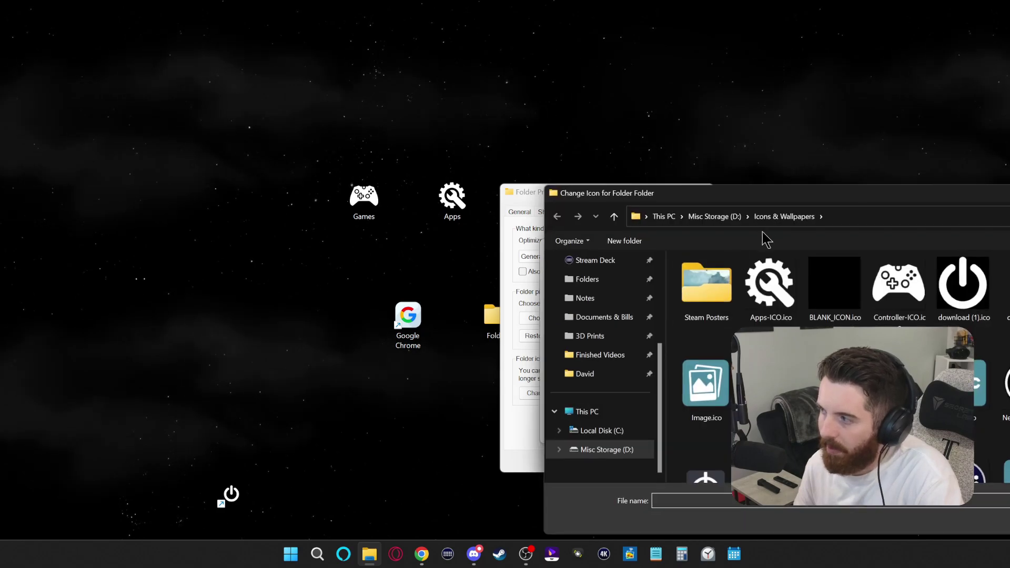
pyautogui.moveTo(781, 189); pyautogui.dragTo(533, 163)
pyautogui.click(856, 266)
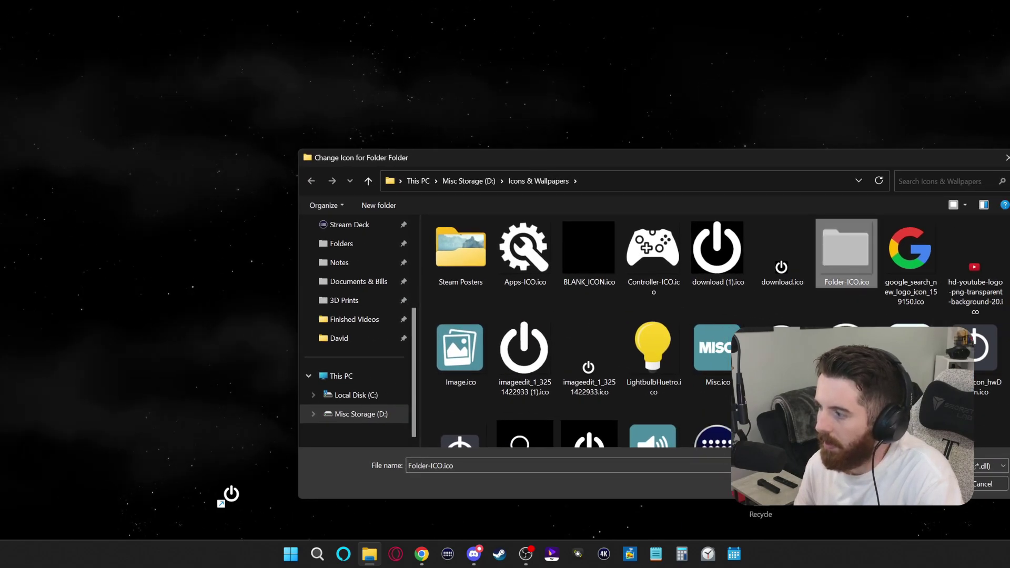
pyautogui.press('Return')
pyautogui.click(636, 430)
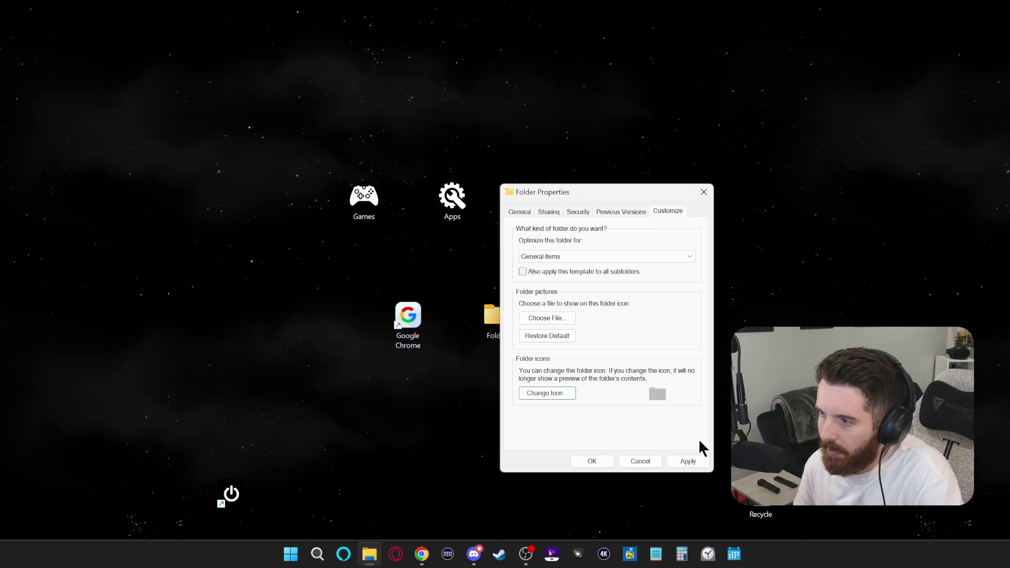
pyautogui.click(602, 461)
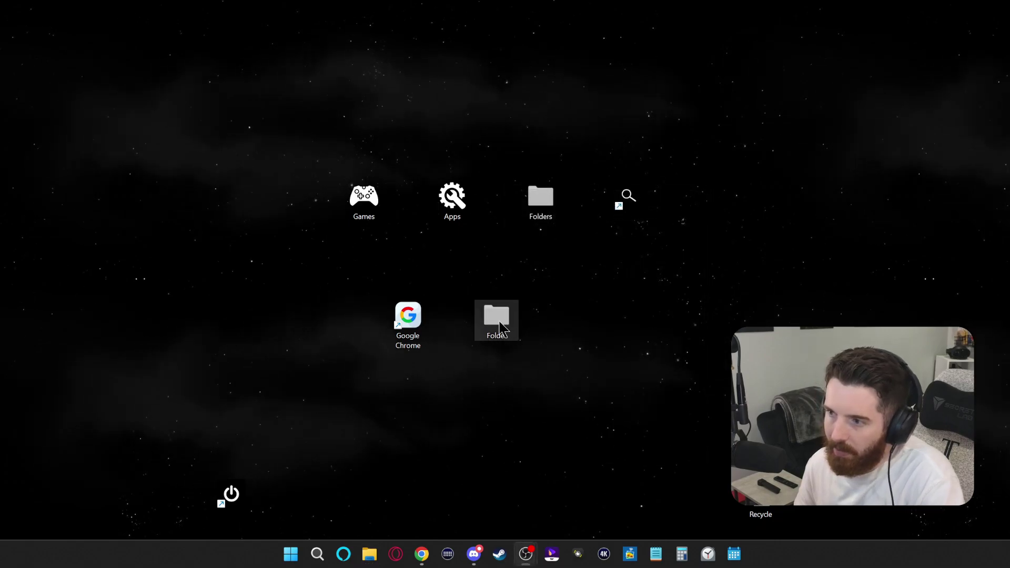
pyautogui.moveTo(510, 313); pyautogui.dragTo(518, 311)
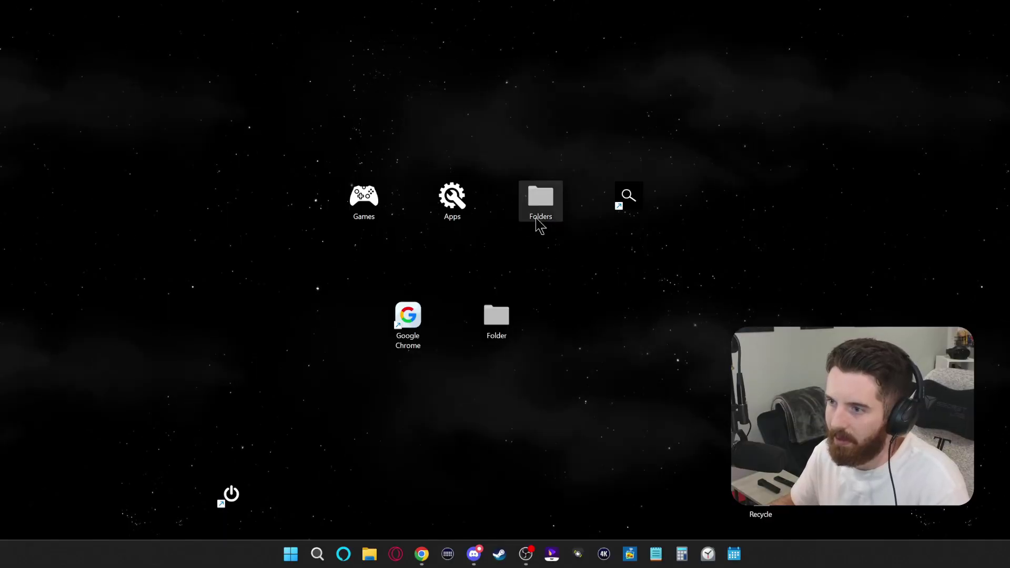
pyautogui.moveTo(499, 323)
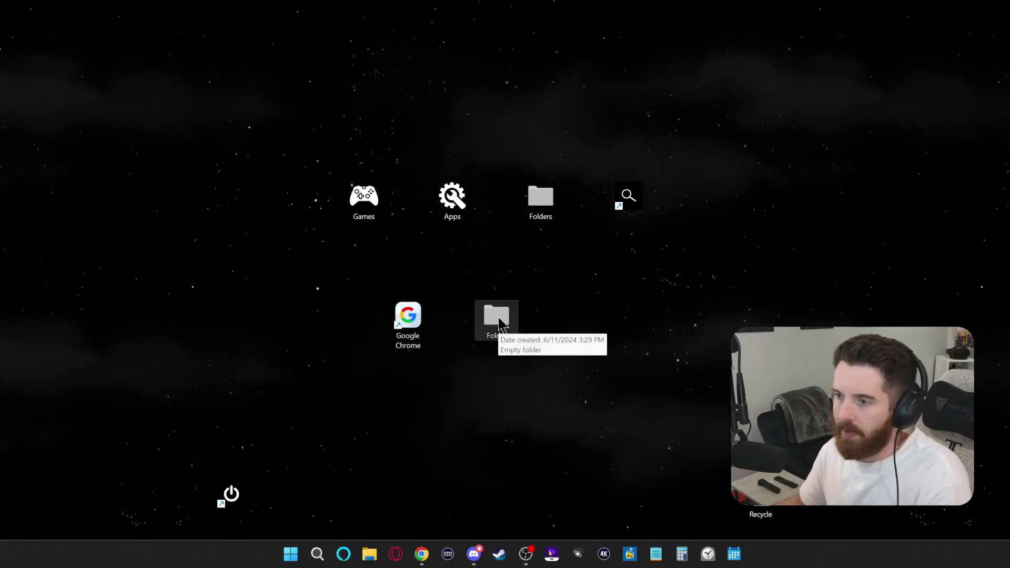